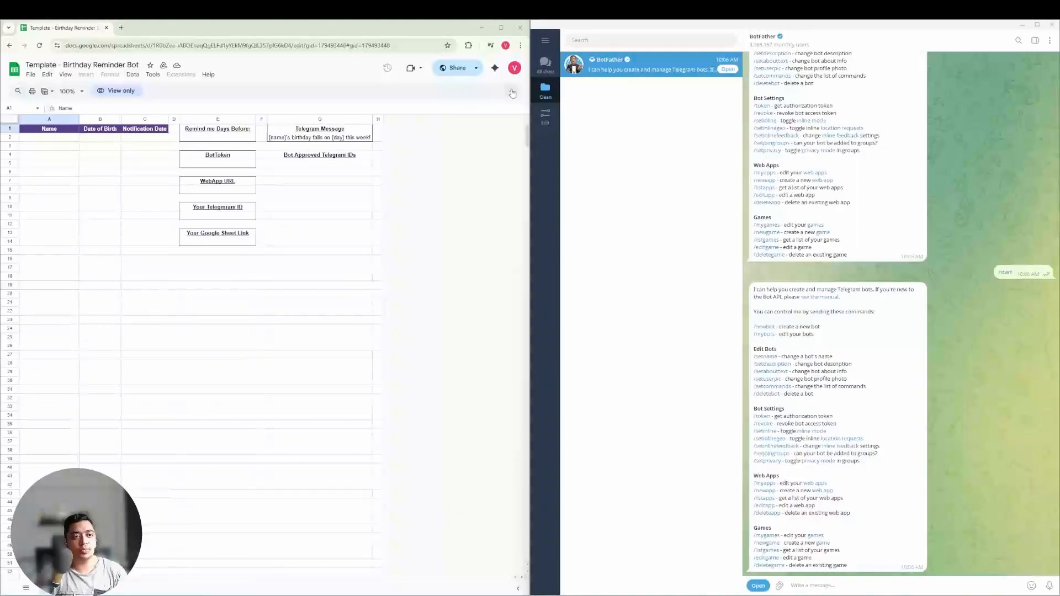
- Make a copy of the template spreadsheet and name it My Birthday Reminder Bot
left_click(30, 74)
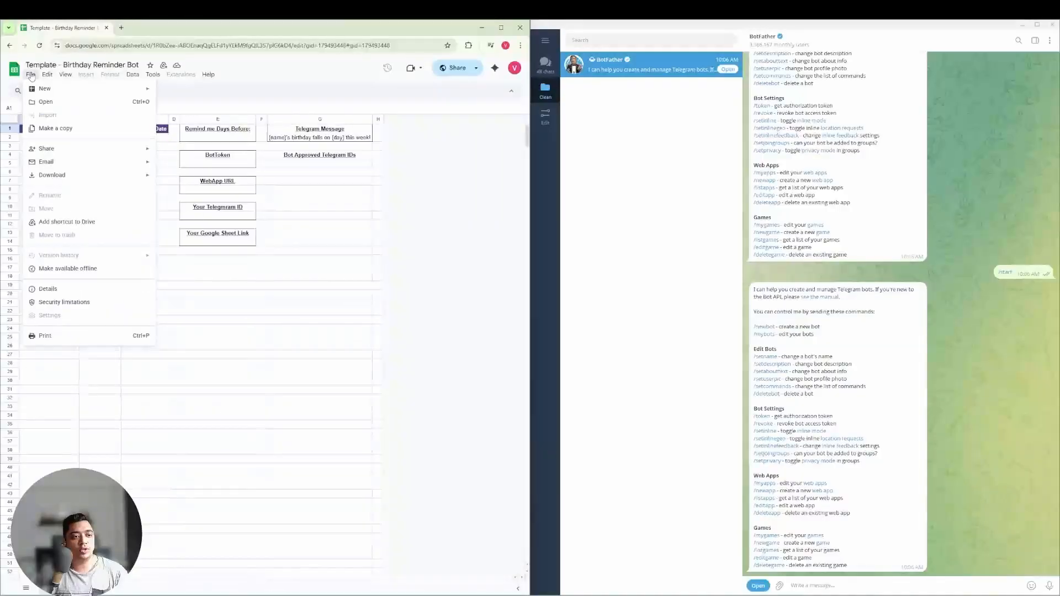
left_click(94, 126)
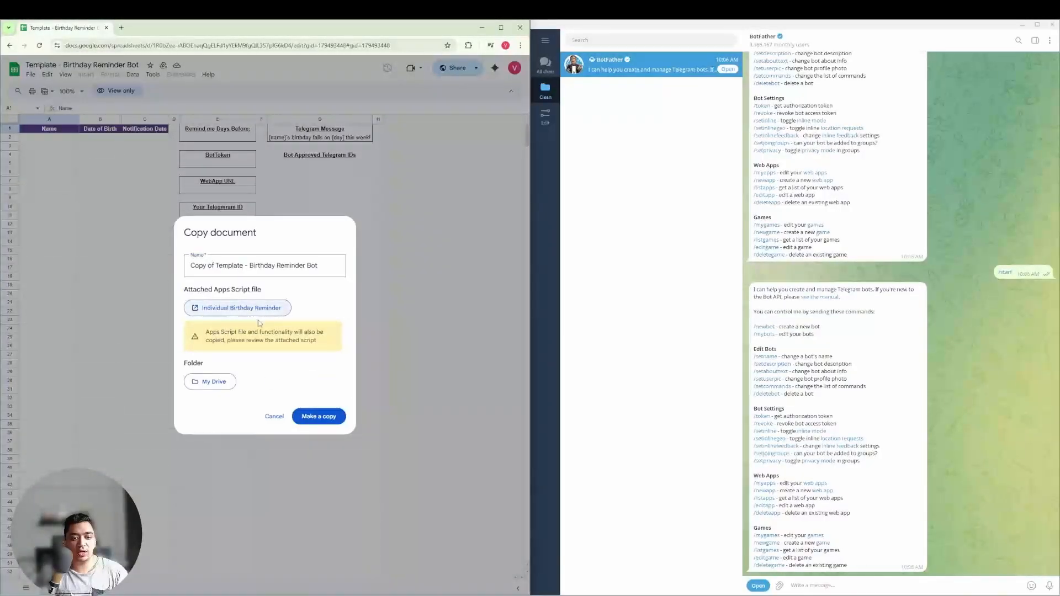
left_click_drag(248, 266, 164, 264)
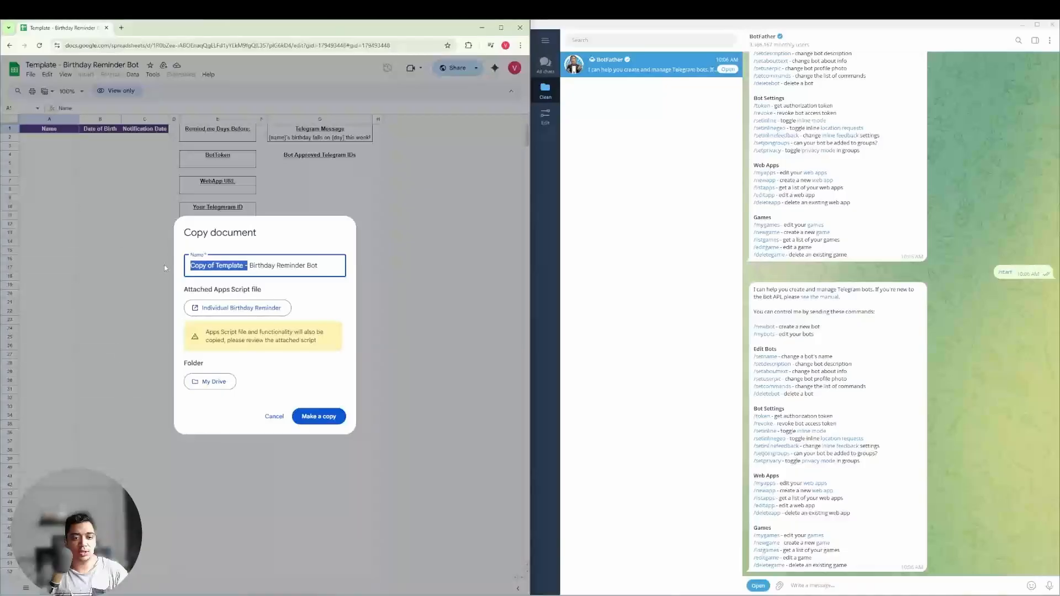
type("My")
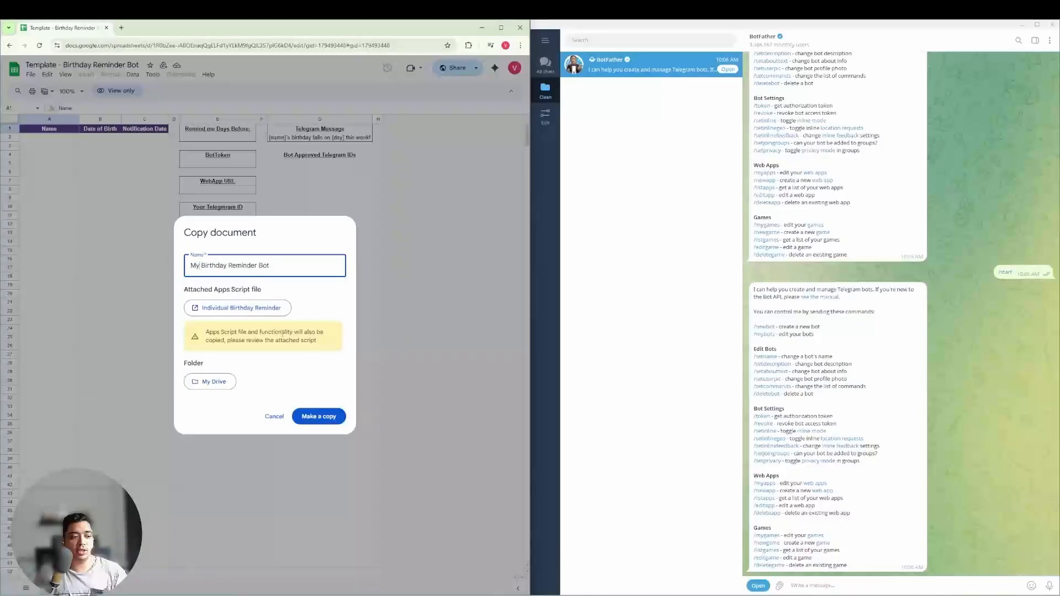
left_click(325, 417)
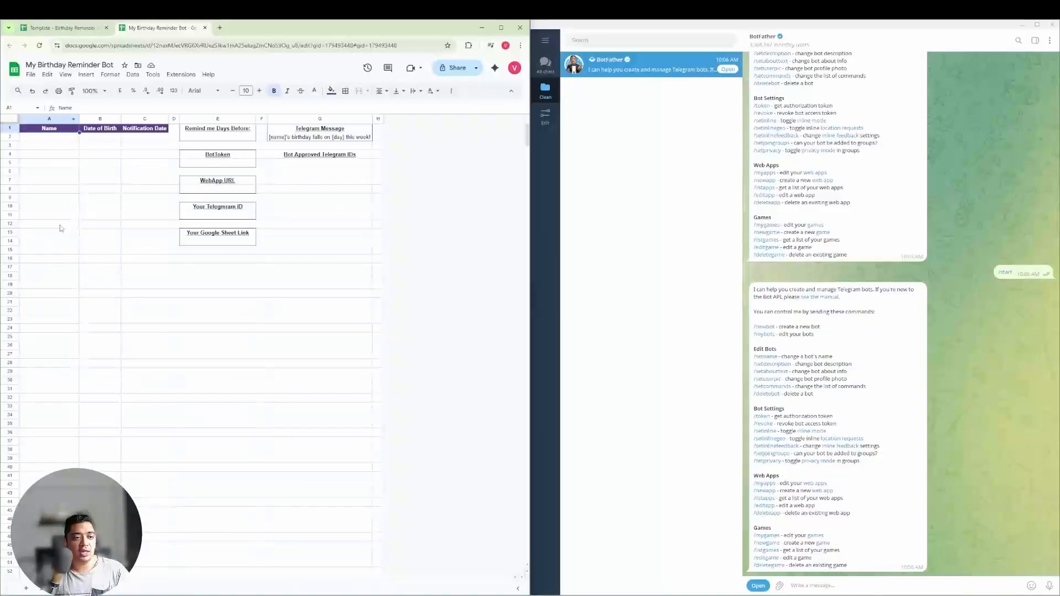
- Fill the first row of the birthday list with the person's name and date of birth
left_click(64, 139)
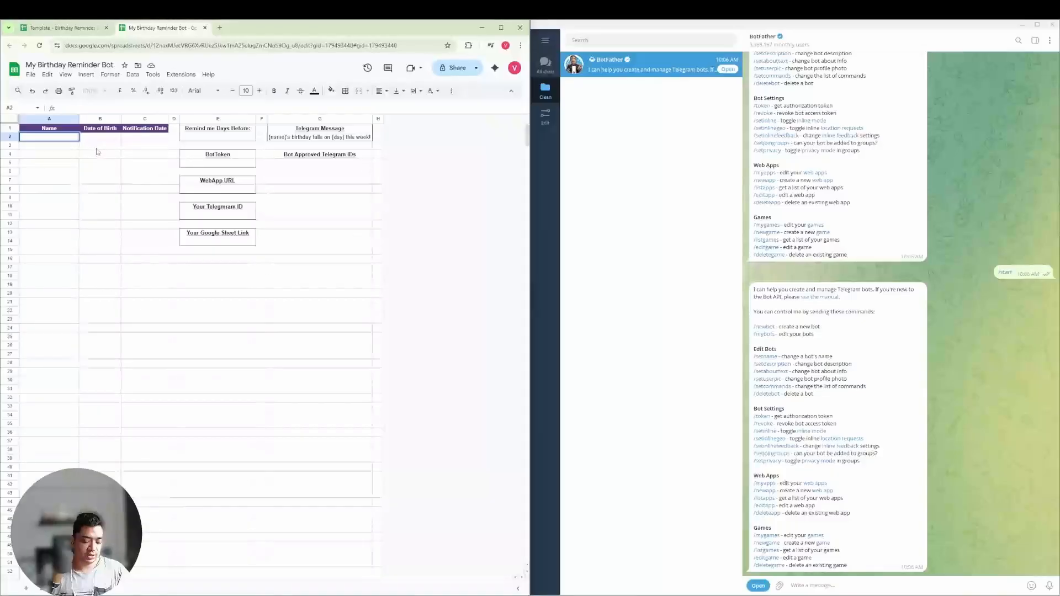
key("Tab")
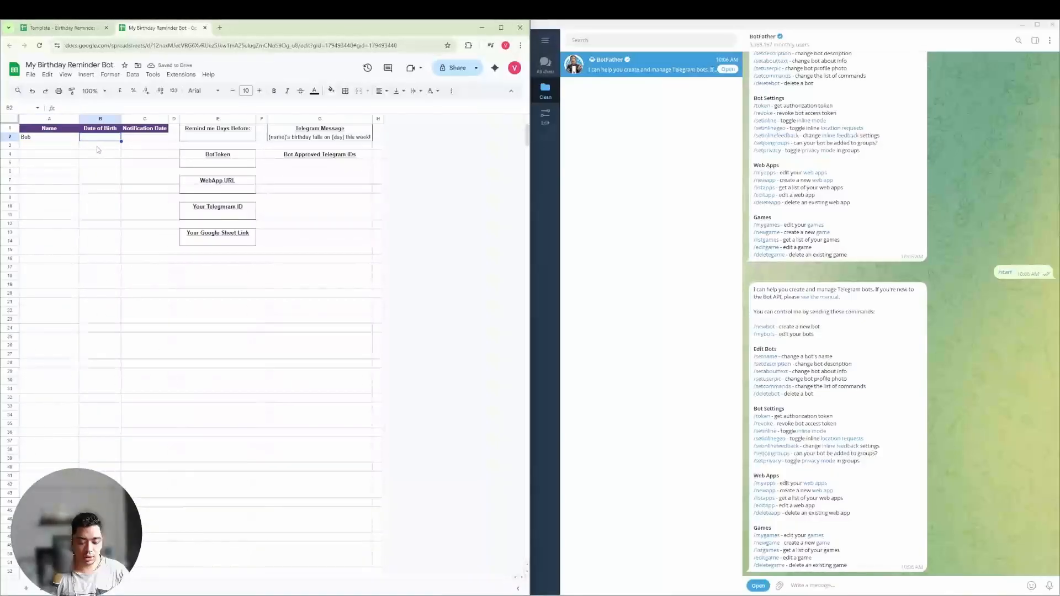
type("30")
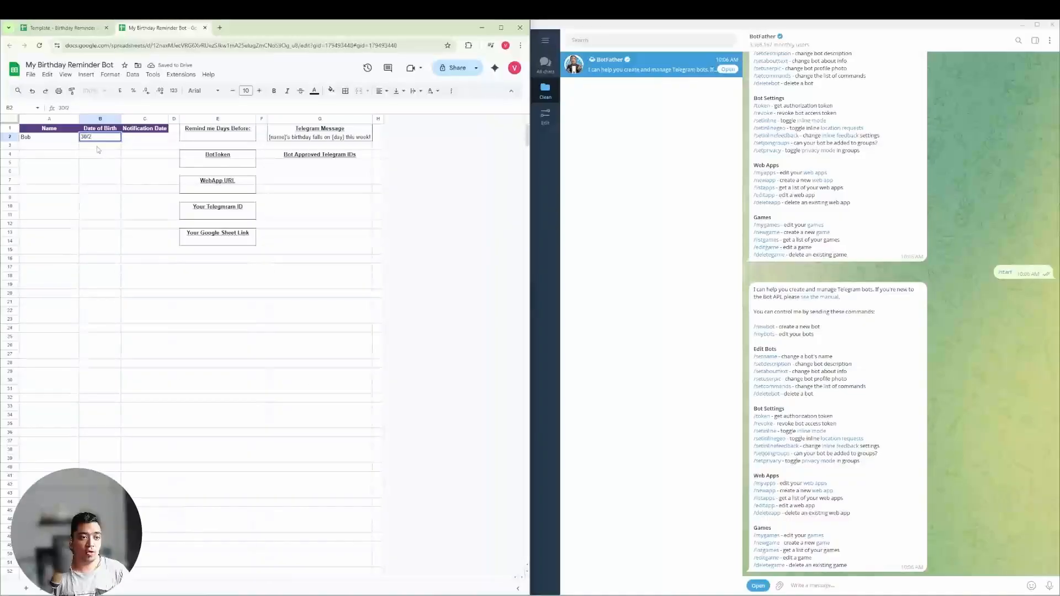
type("/1/2024")
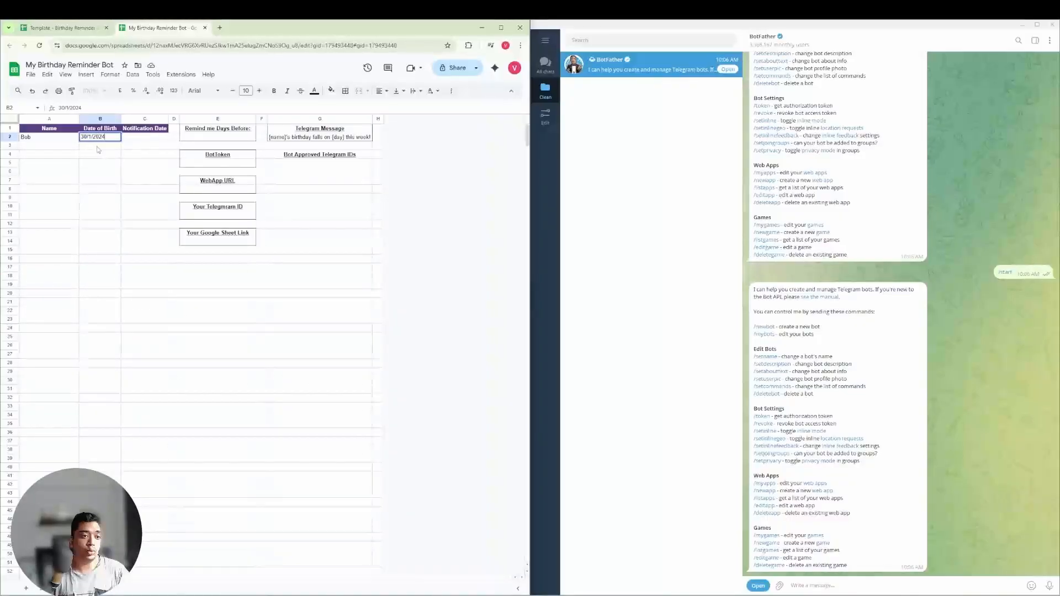
key("Tab")
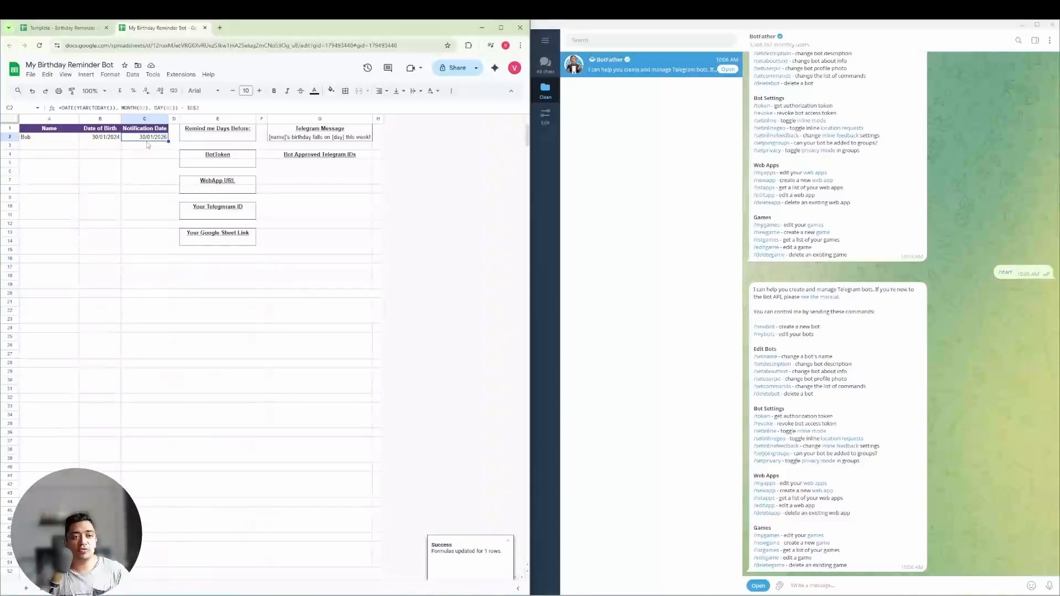
- Enter 2 as the number of days under Remind me Days Before
left_click(210, 139)
type("2")
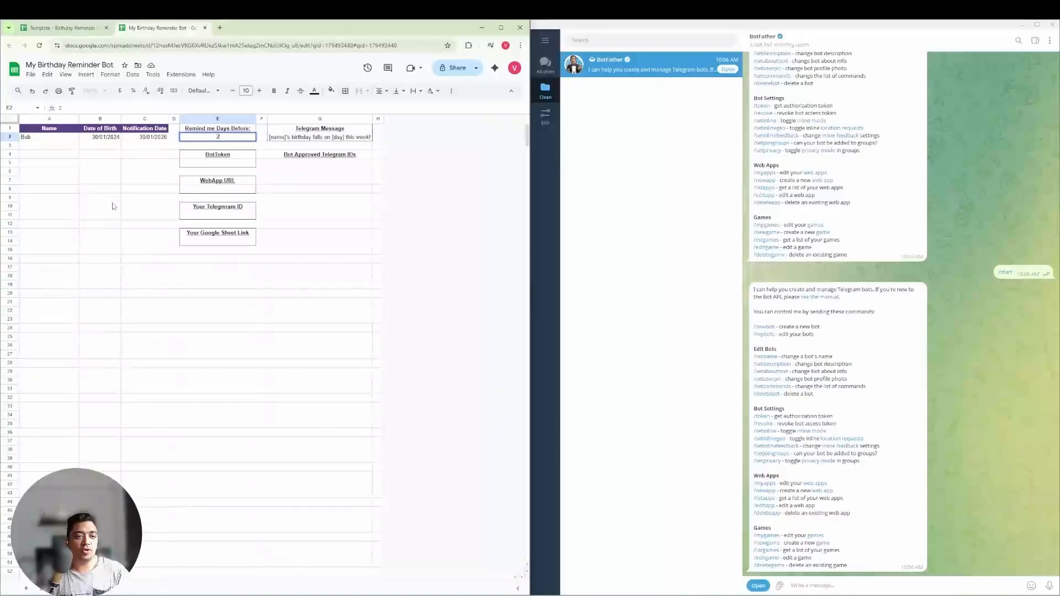
left_click(109, 201)
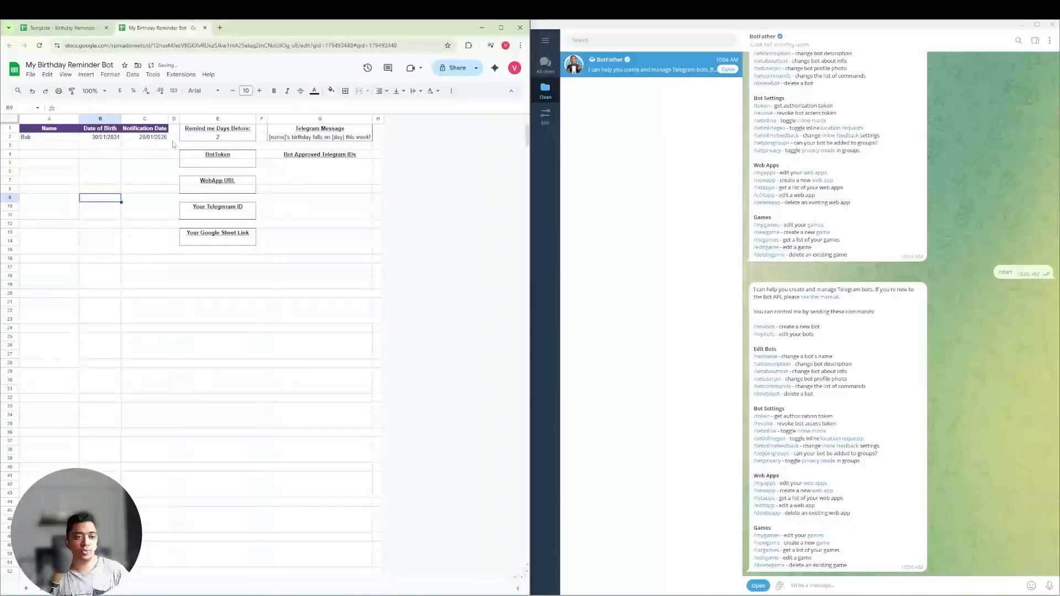
- Change the Remind me Days Before value to 1
left_click(239, 139)
type("21")
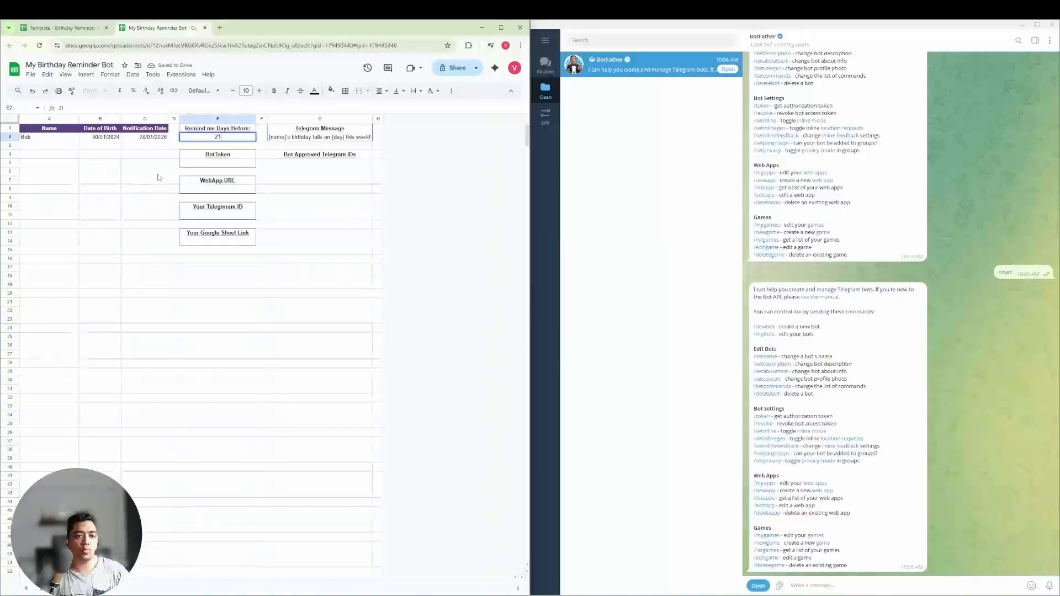
key("BackSpace")
key("BackSpace")
type("1")
key("Return")
left_click(137, 174)
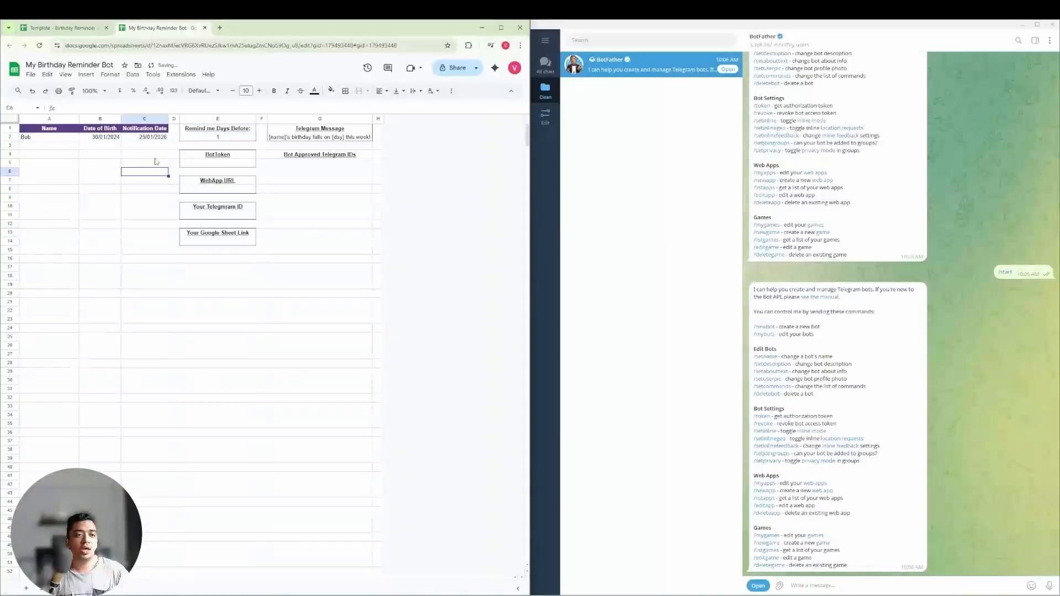
- Set the Remind me Days Before value to 2
left_click(215, 138)
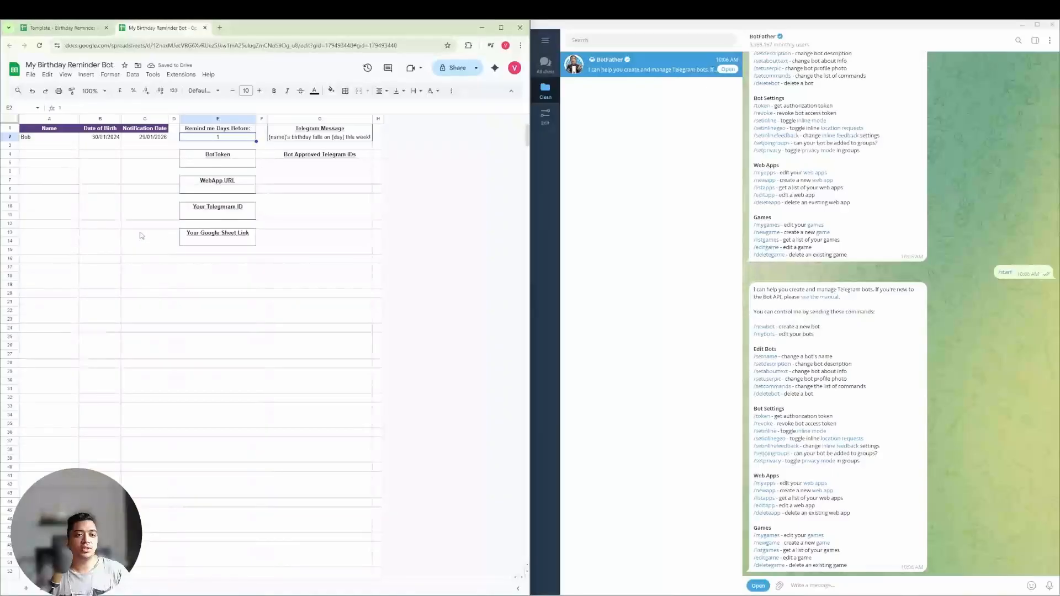
type("2")
left_click(113, 208)
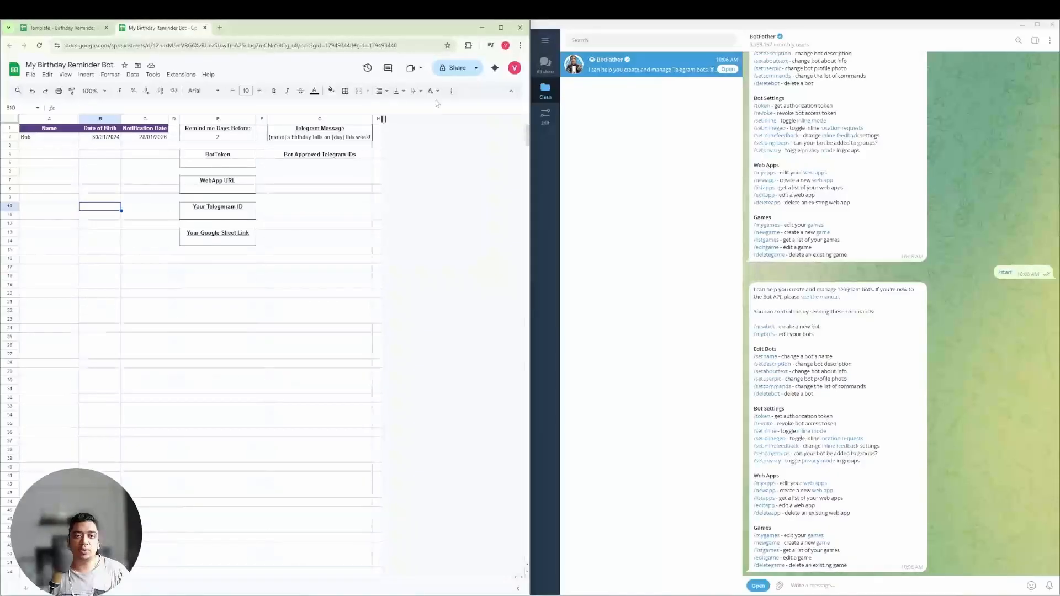
- Copy the spreadsheet's share link and paste it into the cell under Your Google Sheet Link
left_click(455, 70)
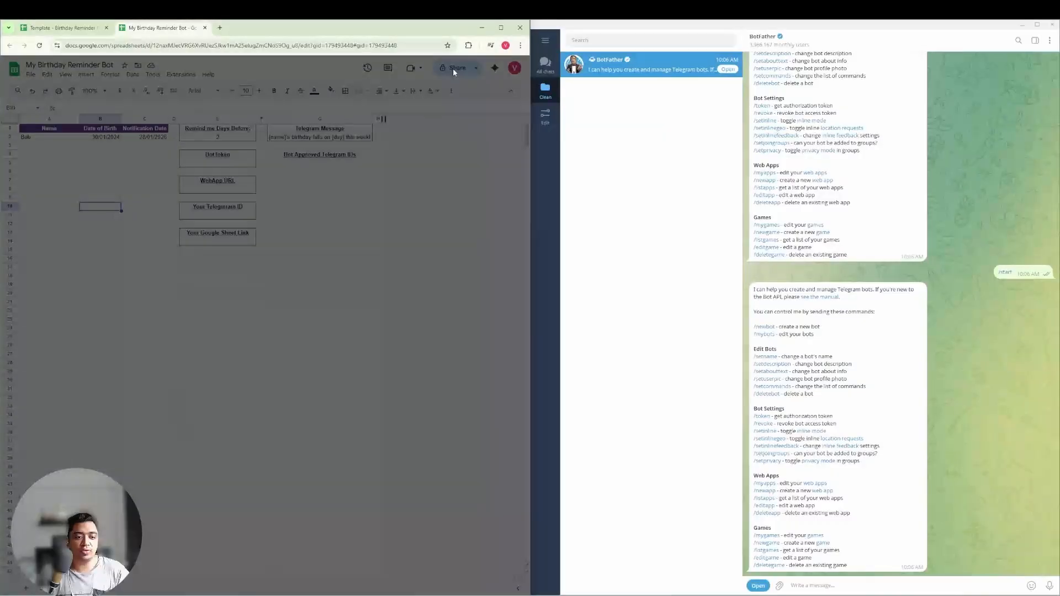
left_click(208, 398)
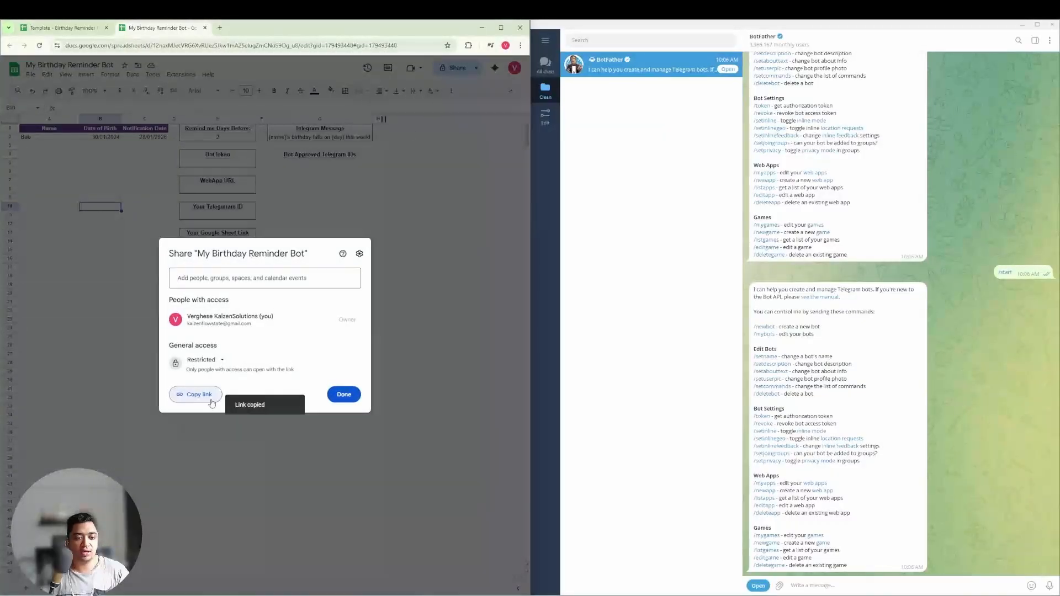
left_click(344, 395)
left_click(208, 244)
key("ctrl+v")
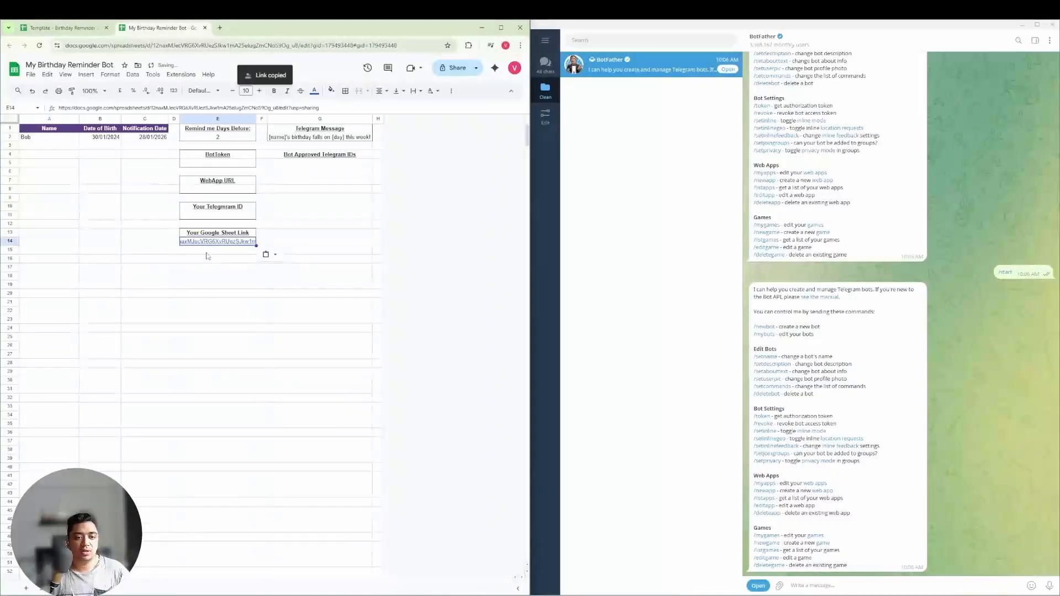
left_click(208, 267)
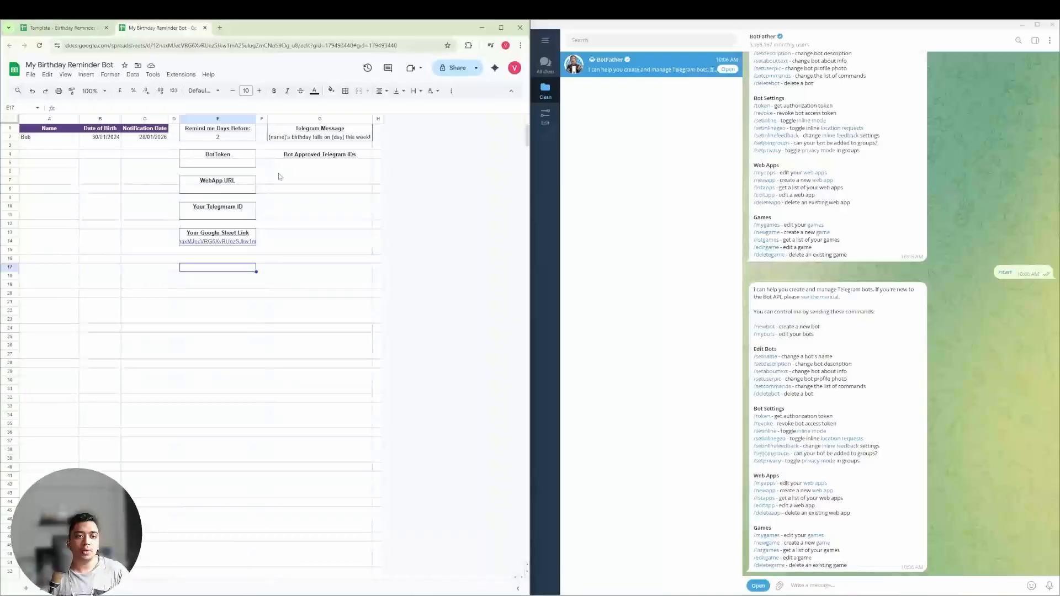
- Examine the notification date formula, the system calendar, and the cells for the approved Telegram IDs and your own Telegram ID
double_click(138, 138)
left_click(140, 174)
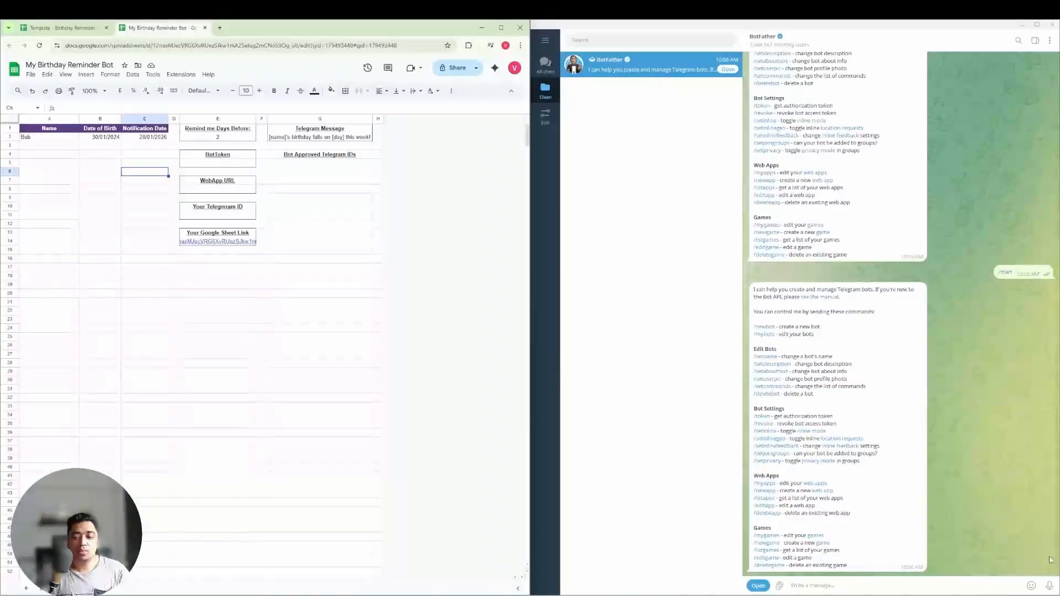
left_click(1029, 595)
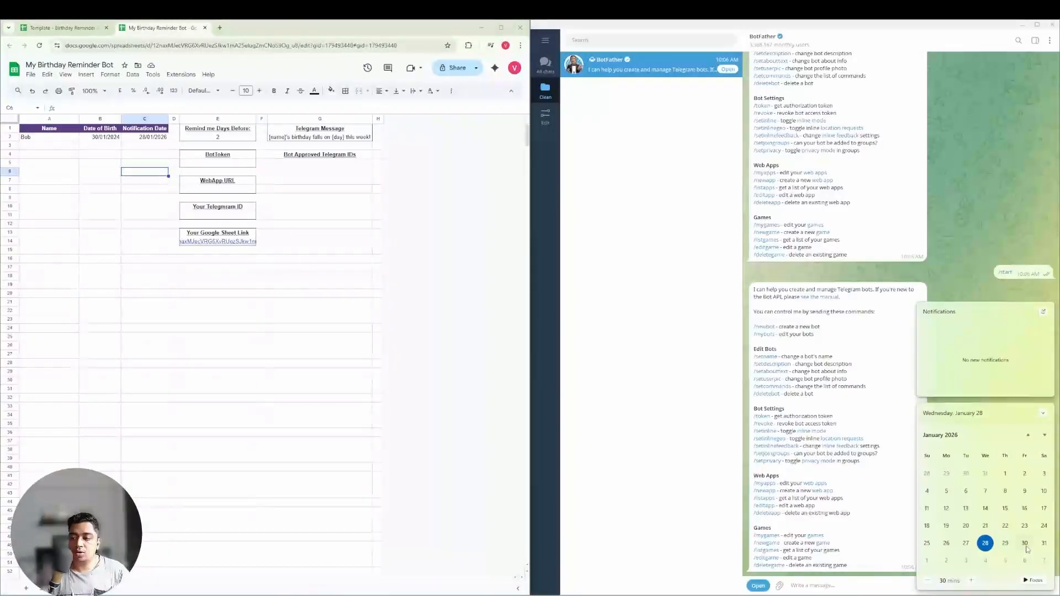
left_click(316, 193)
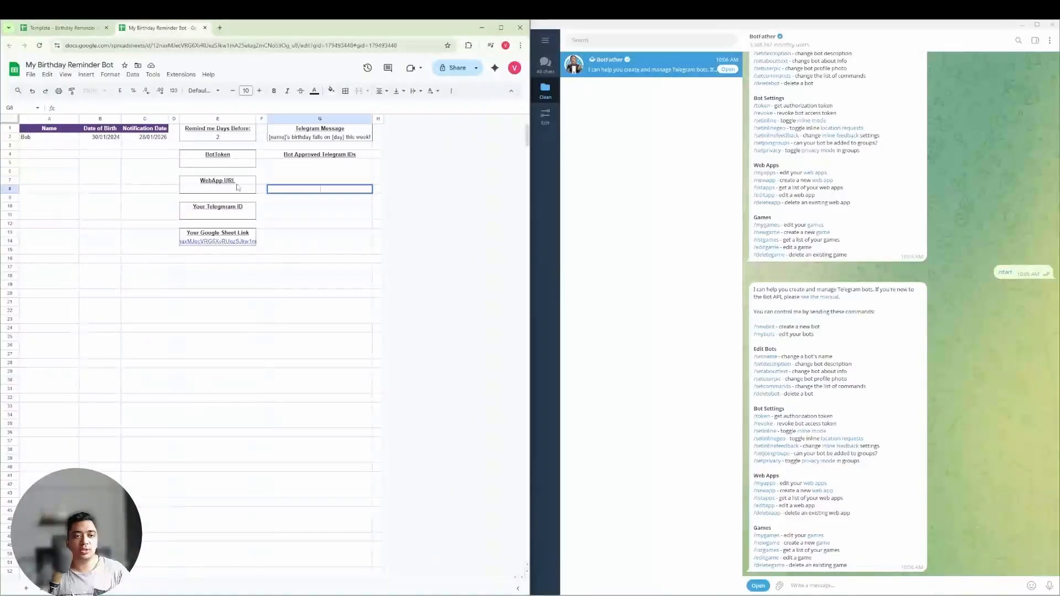
left_click(264, 233)
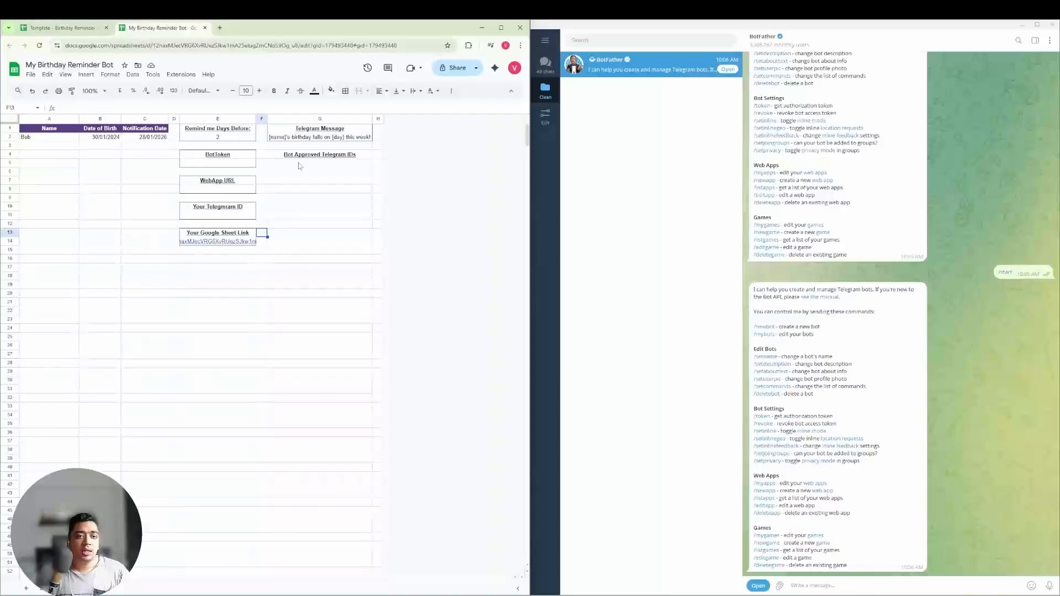
left_click_drag(299, 166, 301, 315)
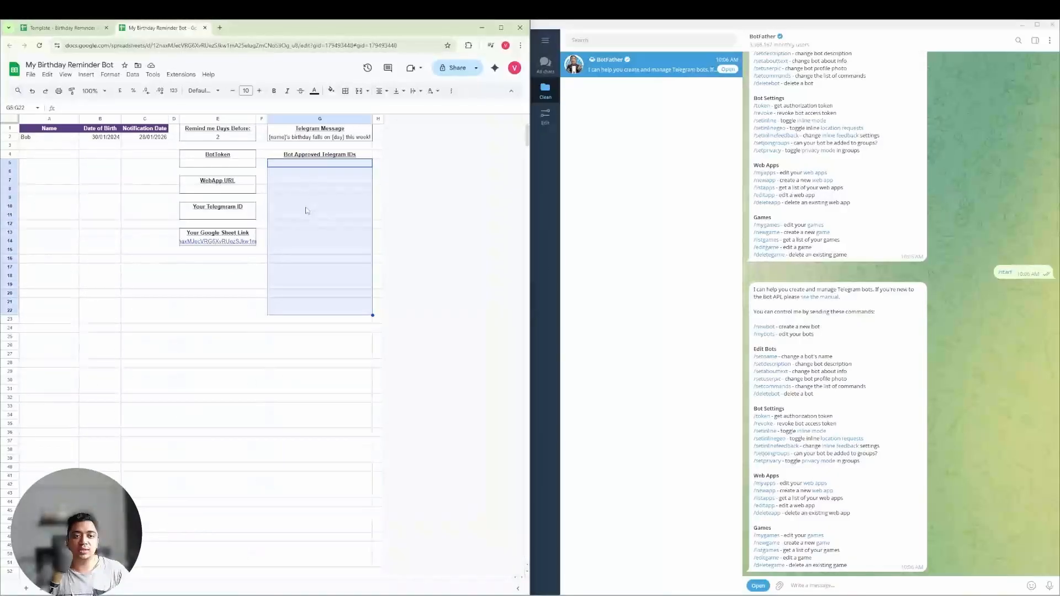
left_click(238, 303)
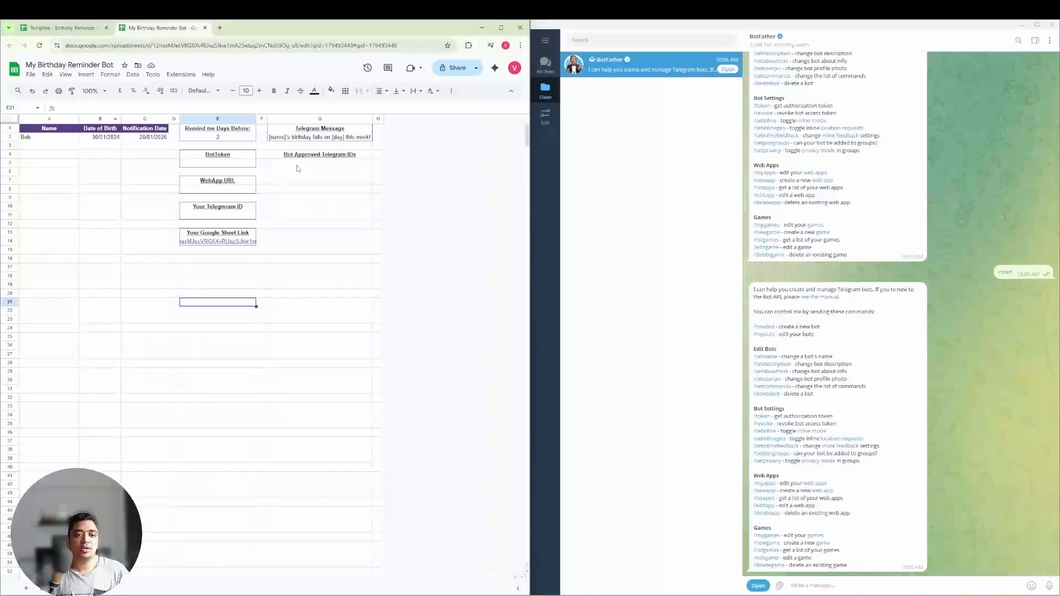
left_click_drag(298, 167, 298, 314)
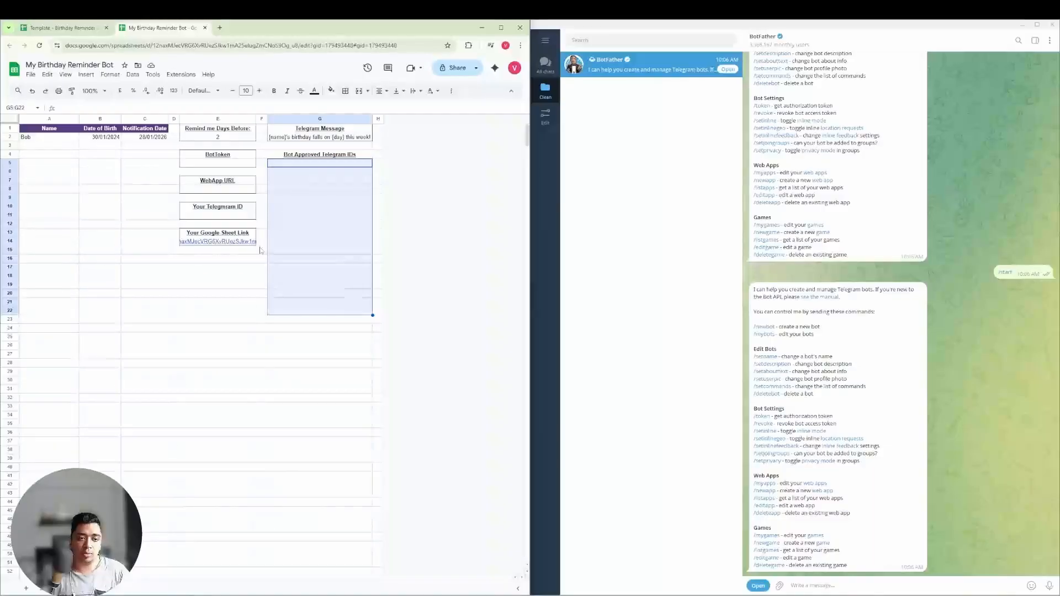
left_click(231, 217)
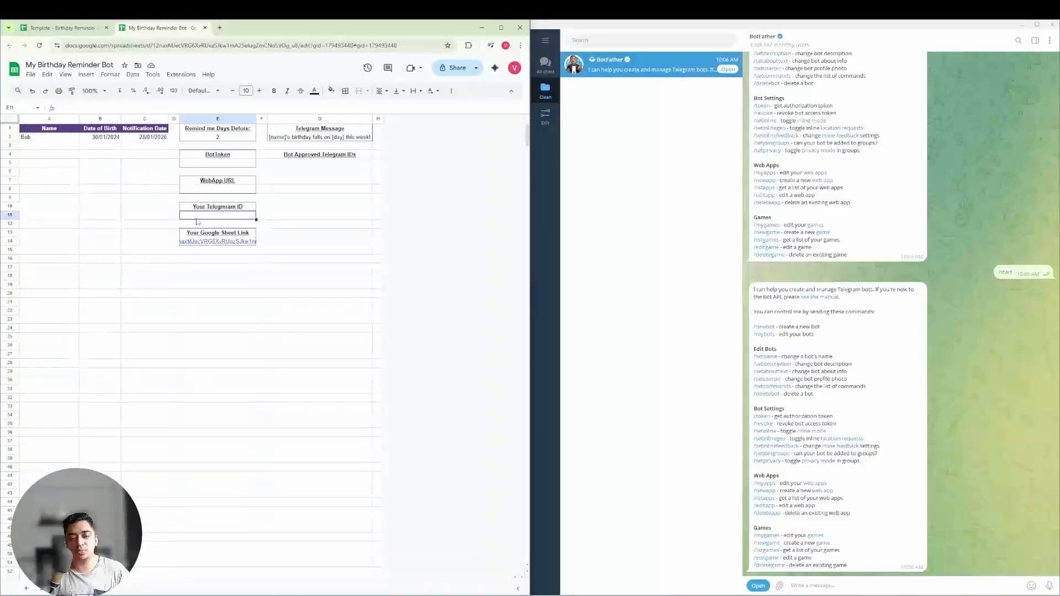
left_click(283, 219)
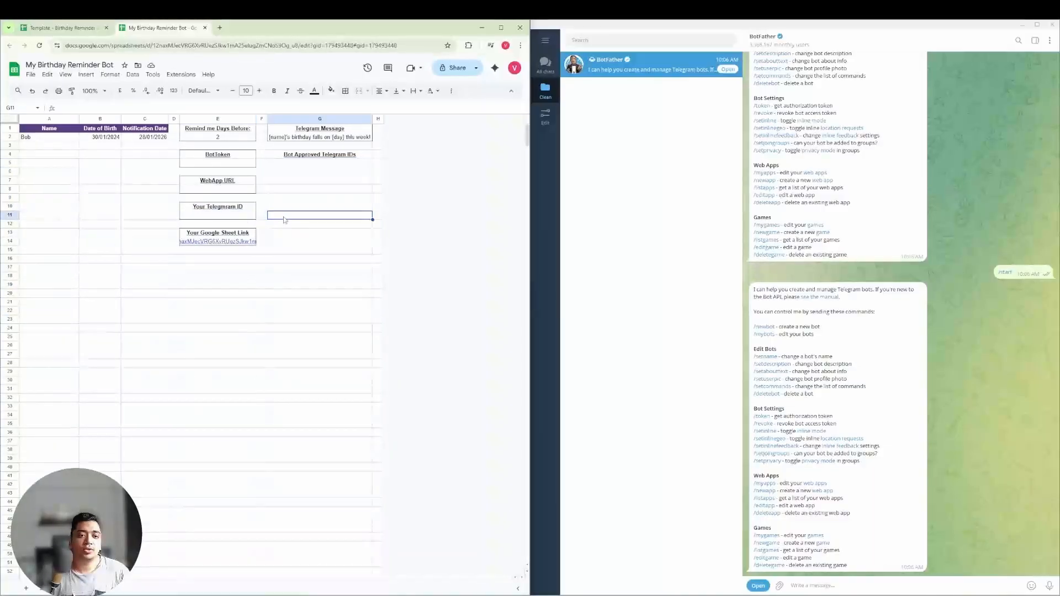
- Open the Apps Script project attached to the My Birthday Reminder Bot spreadsheet
left_click(175, 75)
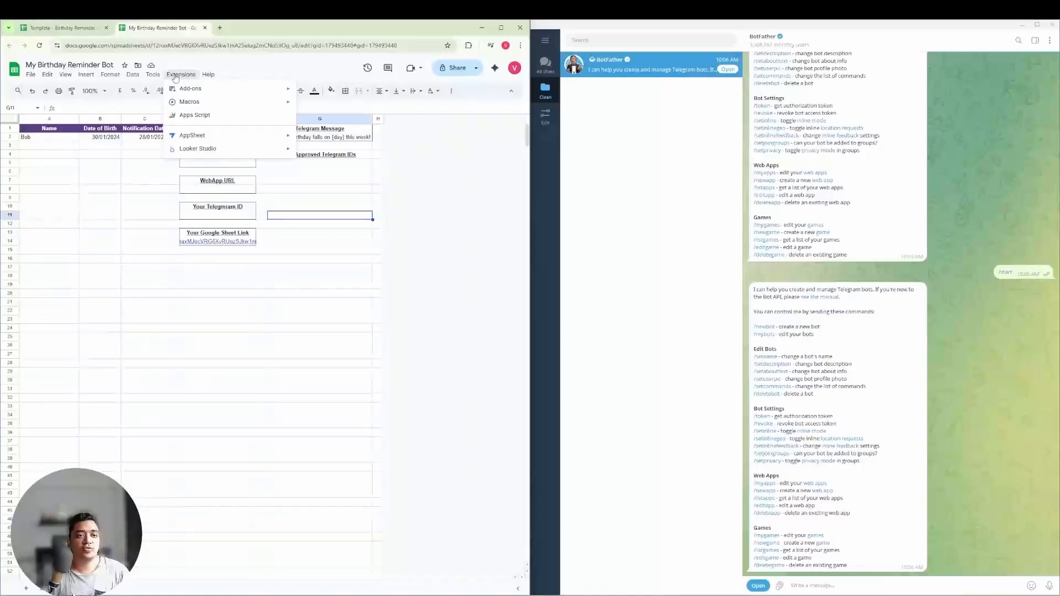
left_click(206, 116)
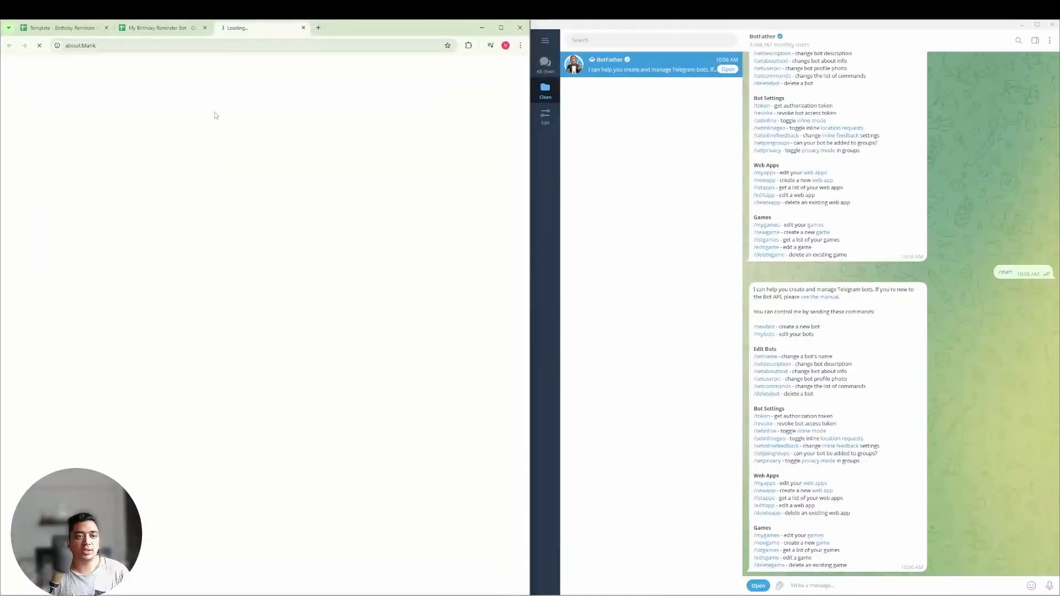
left_click(176, 28)
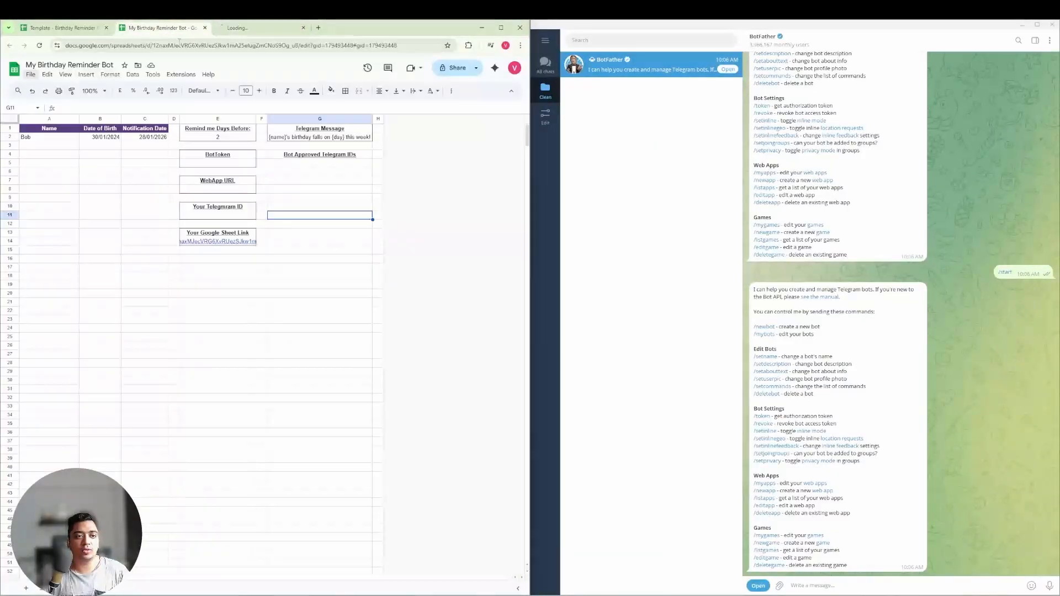
left_click(180, 75)
left_click(257, 29)
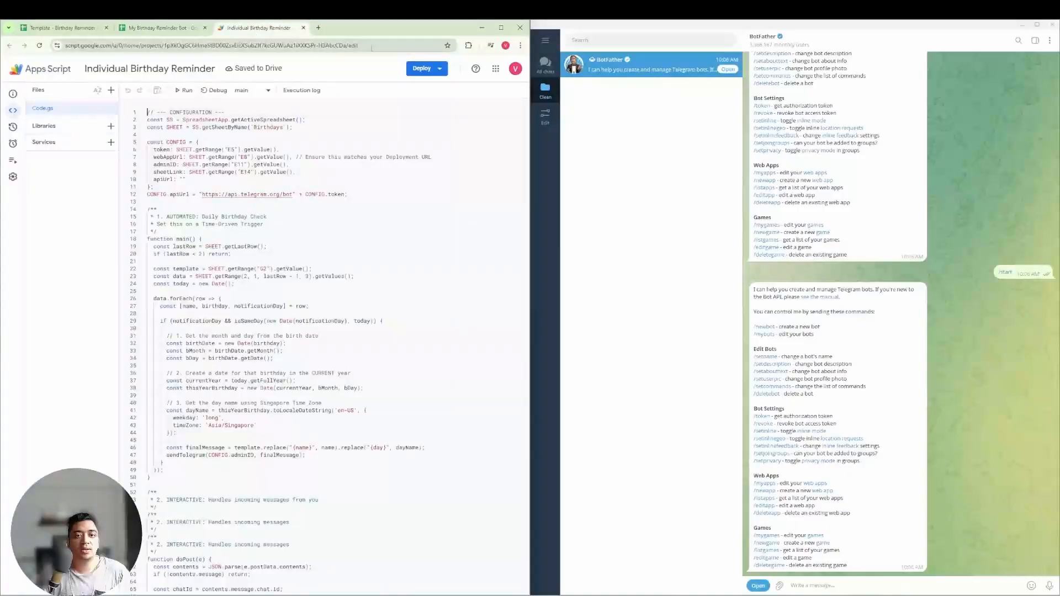
- Deploy the script as a new web app deployment described as Bday Buddy, executed as yourself and accessible to Anyone
left_click(431, 69)
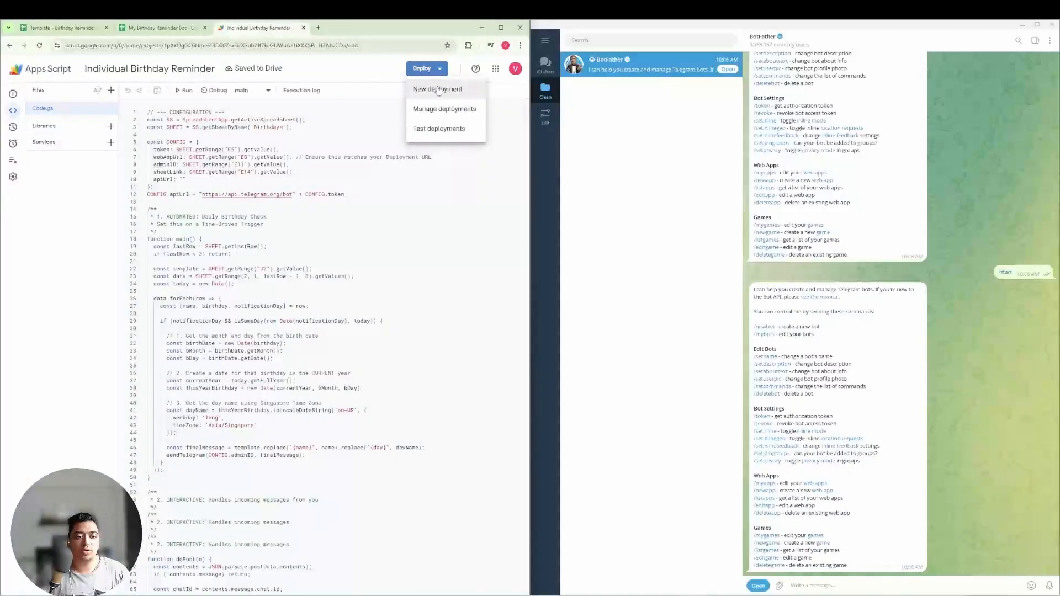
left_click(438, 90)
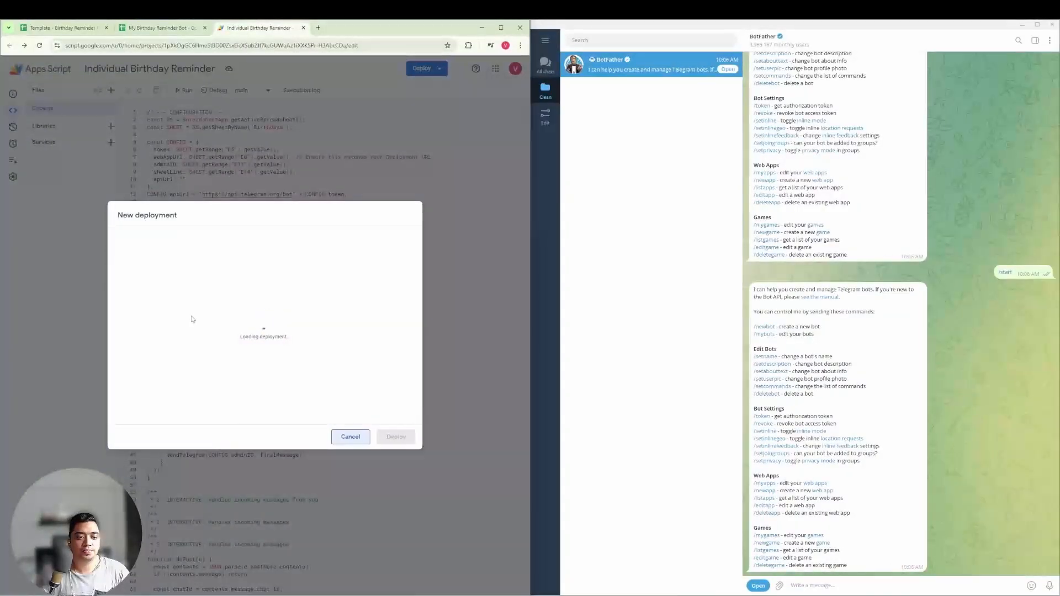
left_click(241, 280)
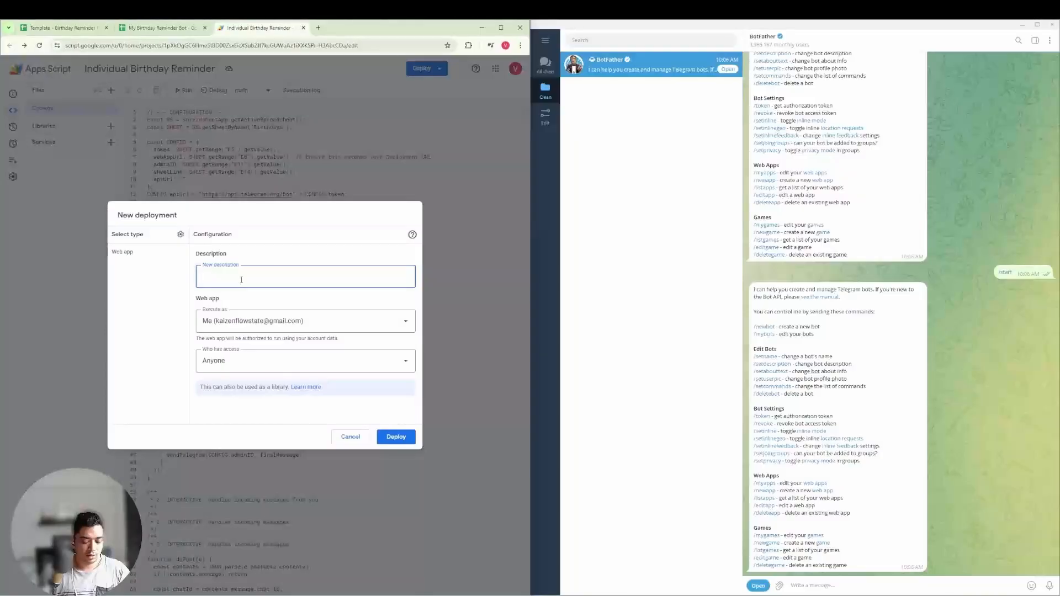
type("Bday Buddy")
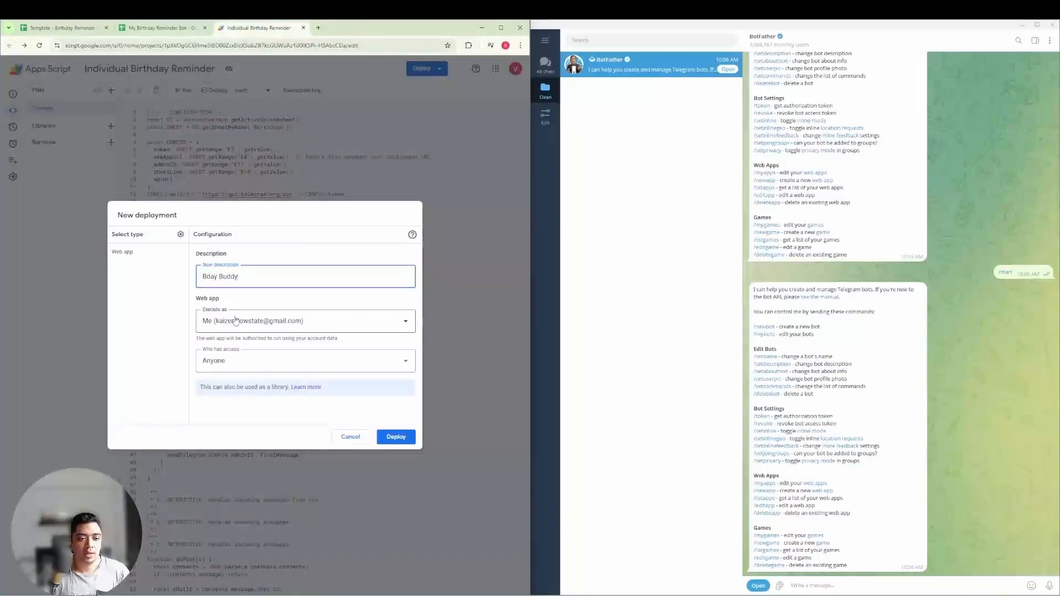
left_click(210, 359)
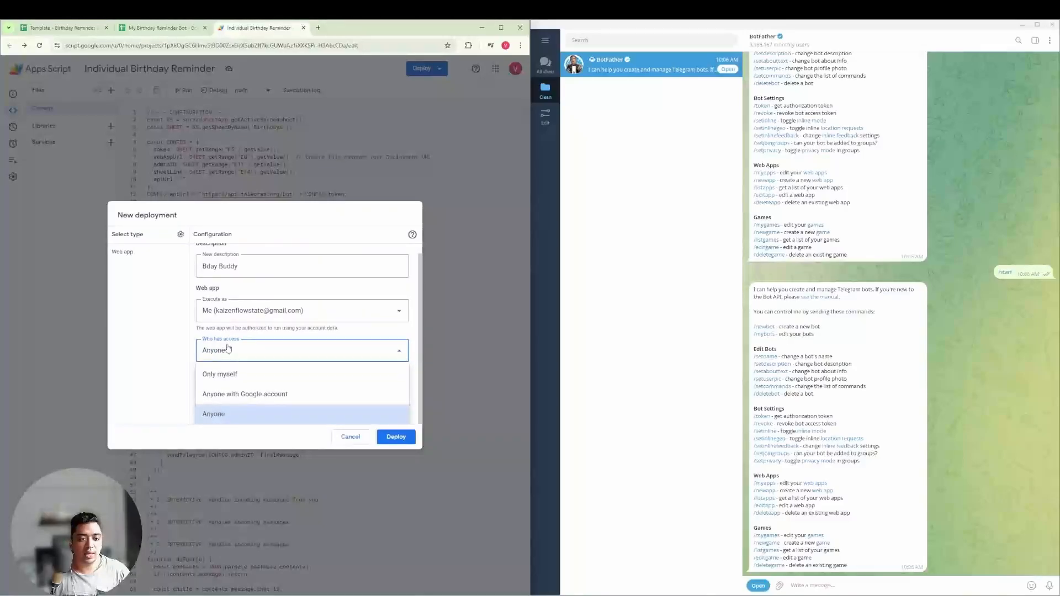
left_click(227, 352)
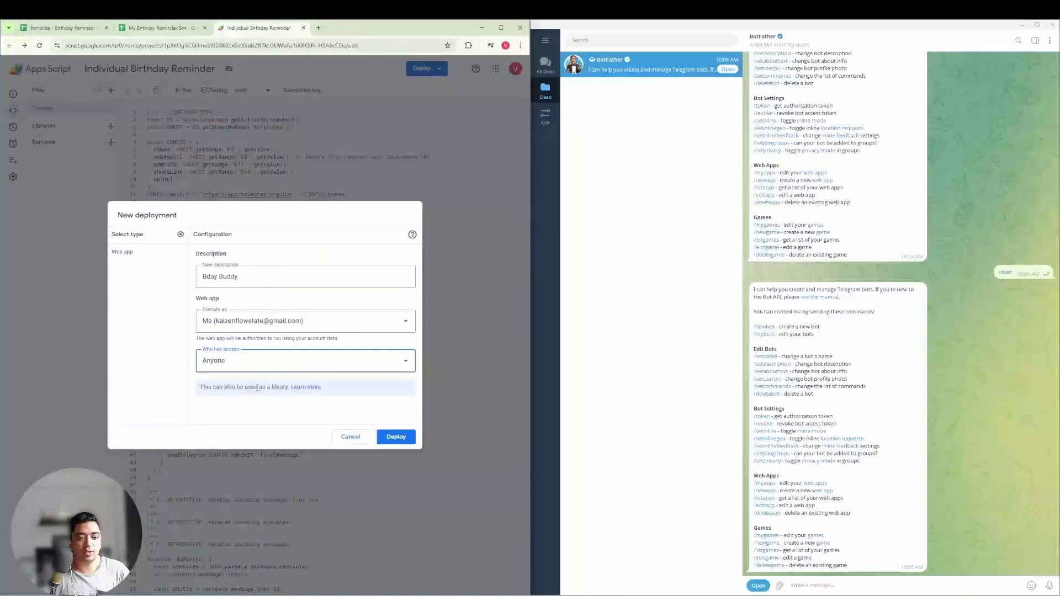
left_click(393, 440)
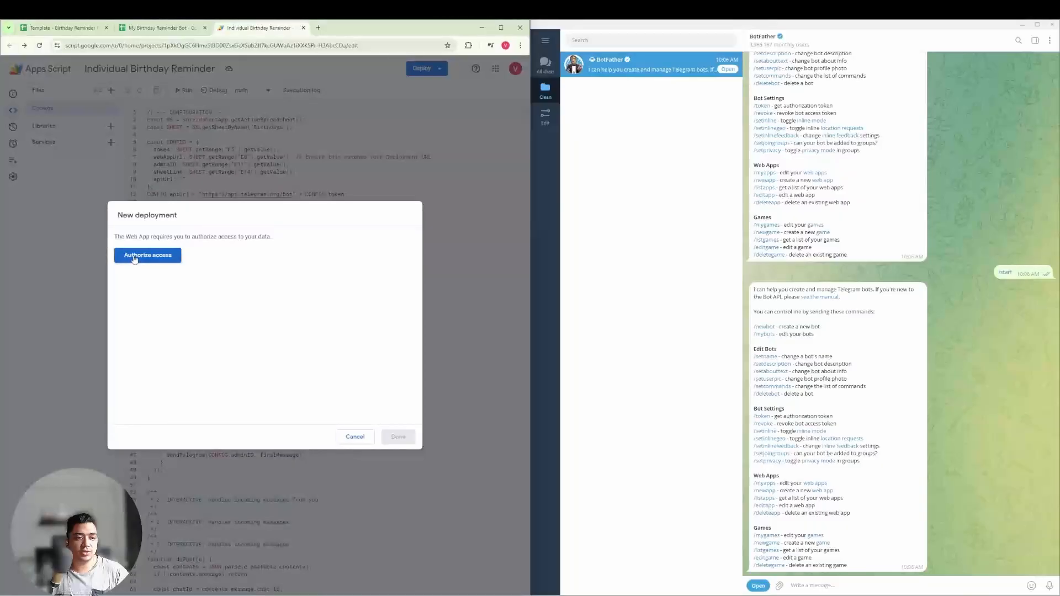
- Authorize Individual Birthday Reminder despite the unverified app warning, granting it all the requested access permissions
left_click(164, 259)
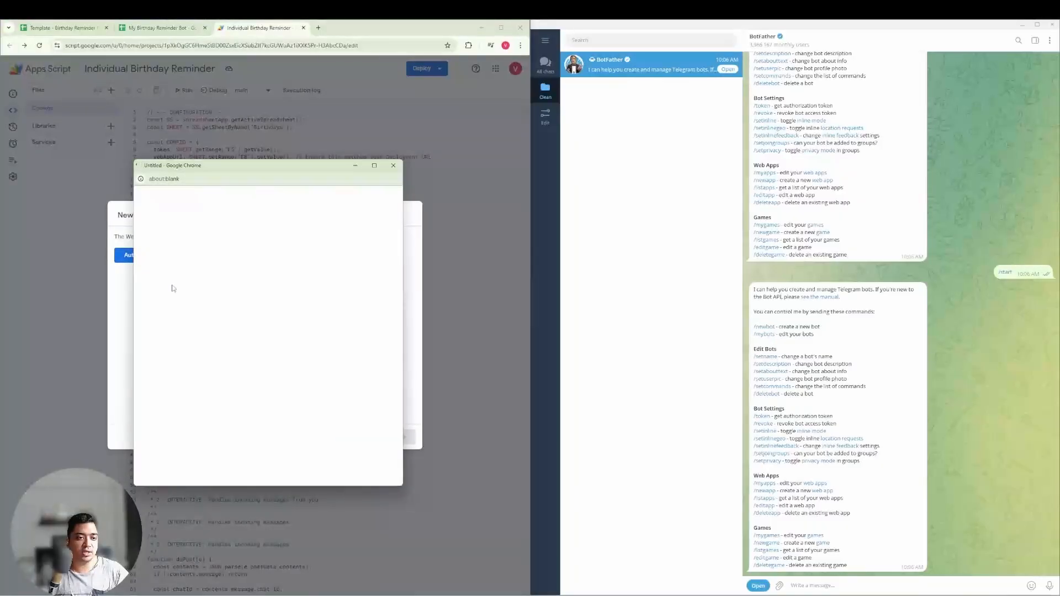
left_click(155, 342)
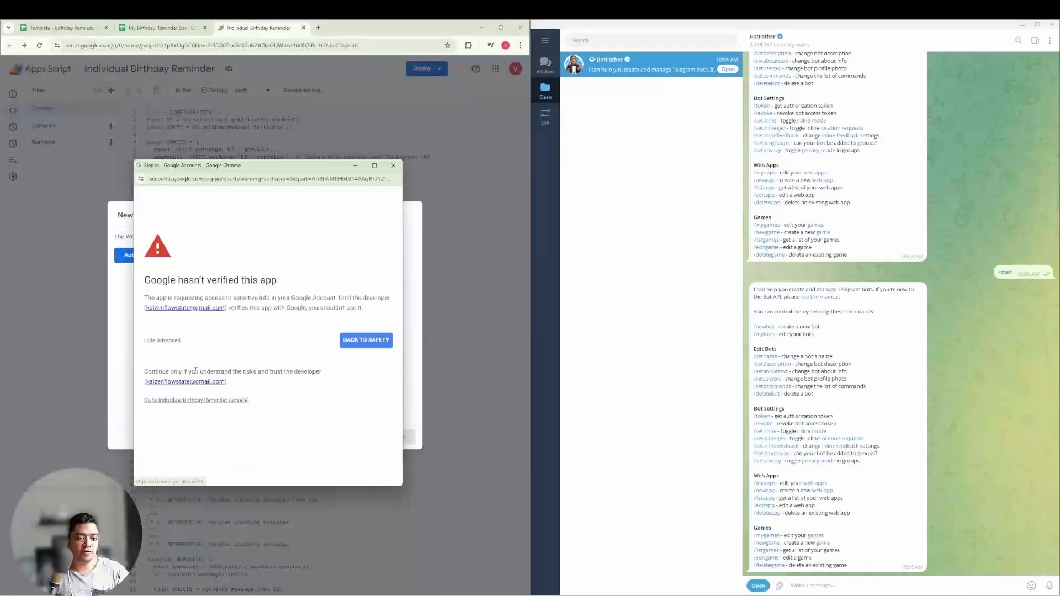
left_click(203, 401)
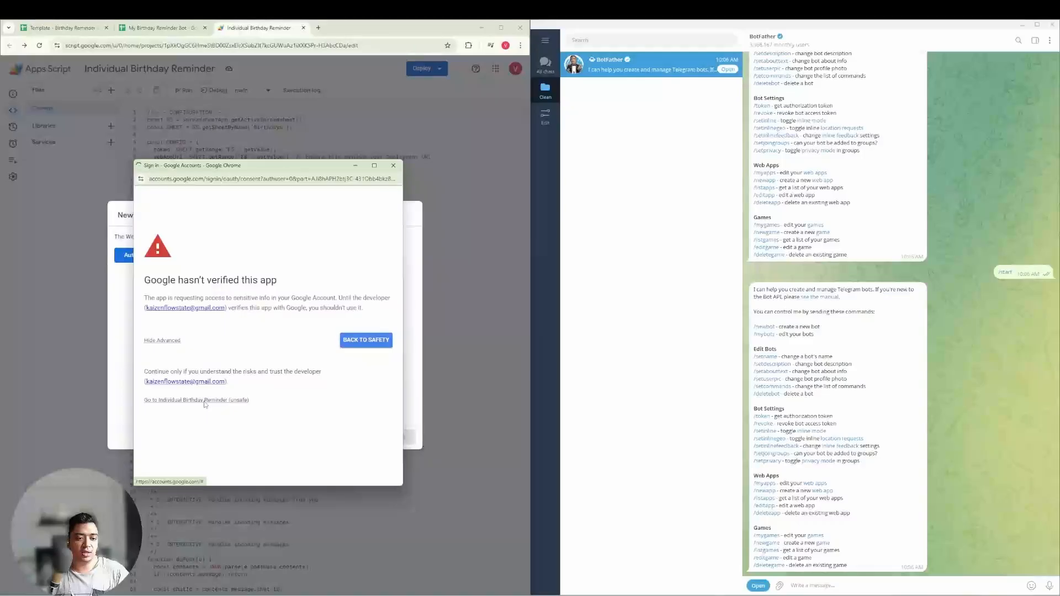
scroll(243, 381, "down", 5)
scroll(244, 380, "up", 4)
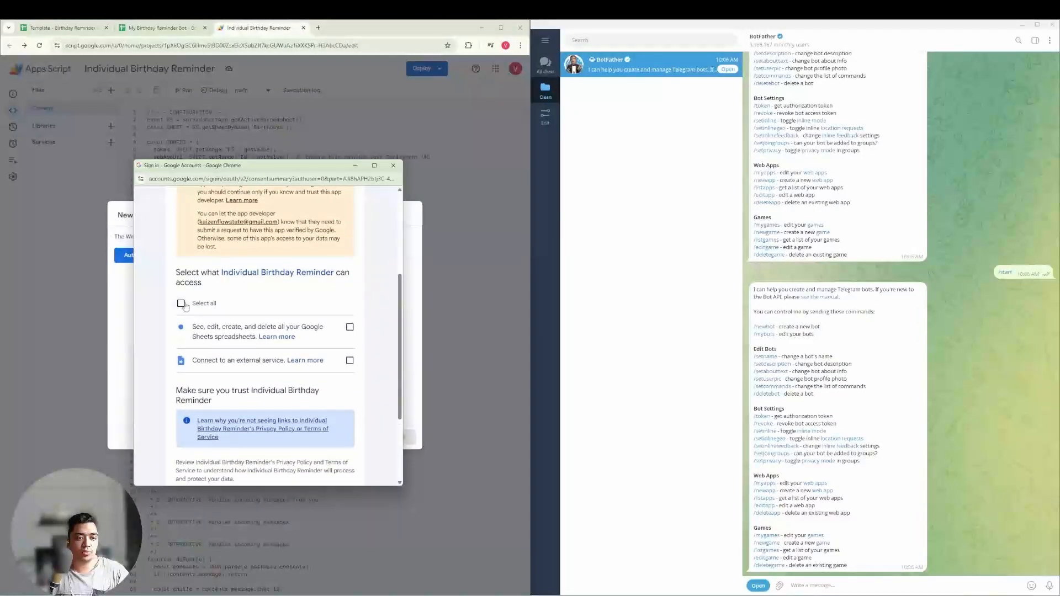
left_click(181, 304)
scroll(254, 359, "down", 4)
left_click(321, 428)
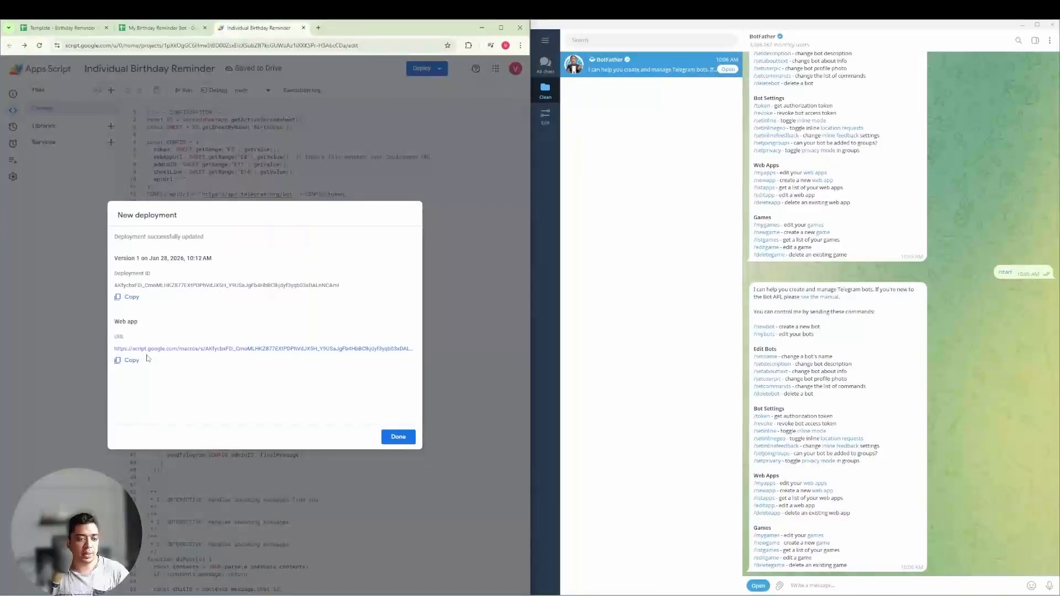
- Copy the deployed web app's URL and paste it into the spreadsheet cell under WebApp URL
left_click(131, 365)
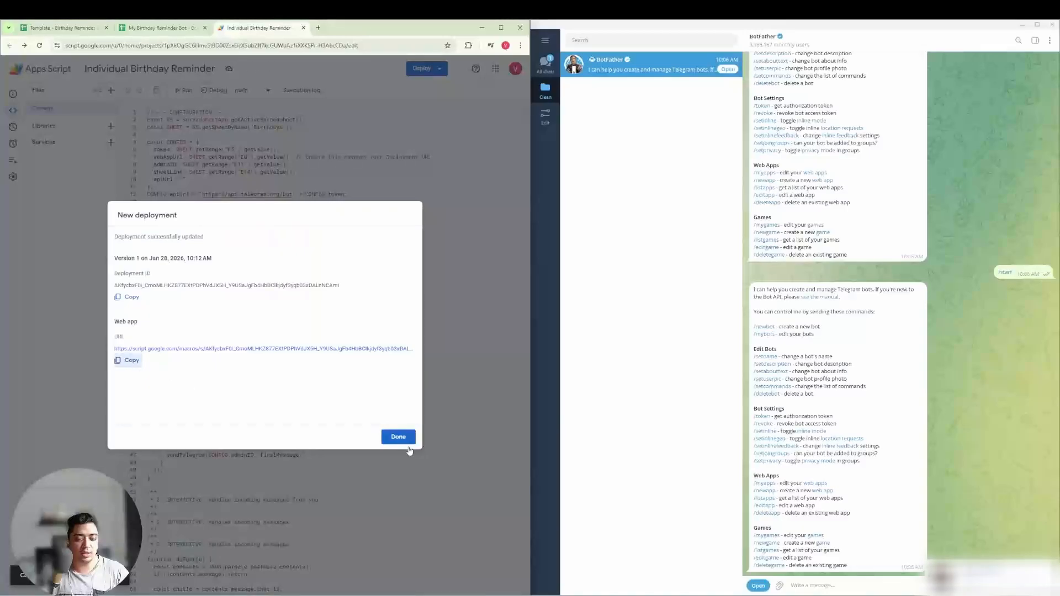
left_click(393, 438)
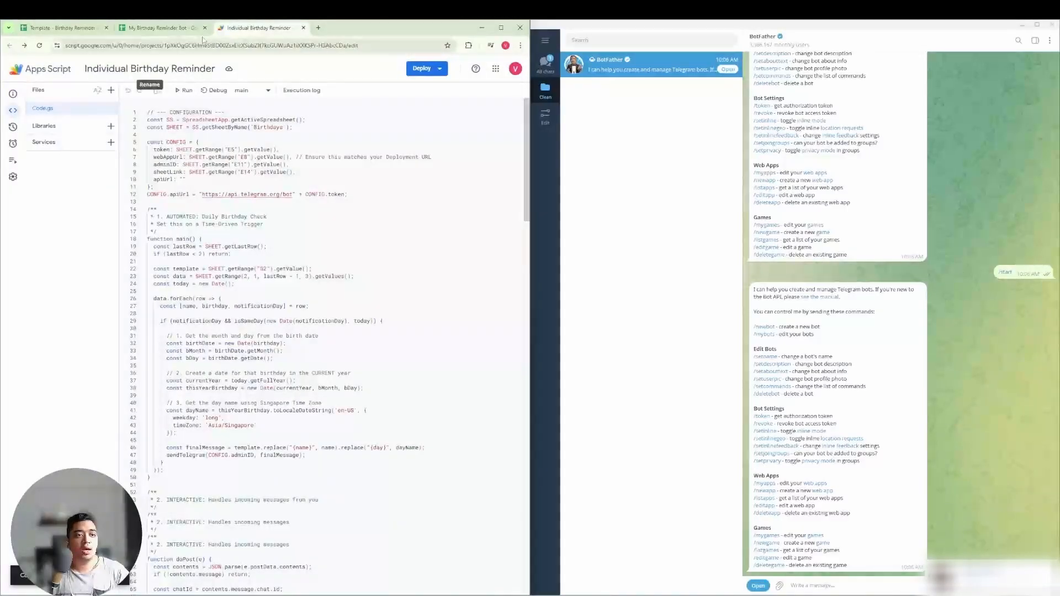
left_click(160, 28)
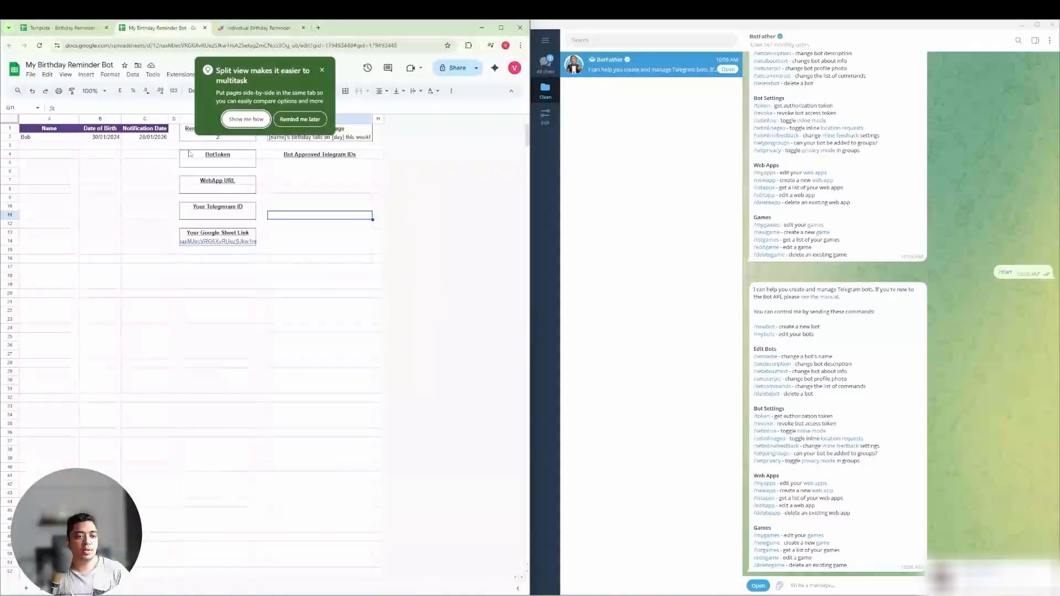
left_click(219, 190)
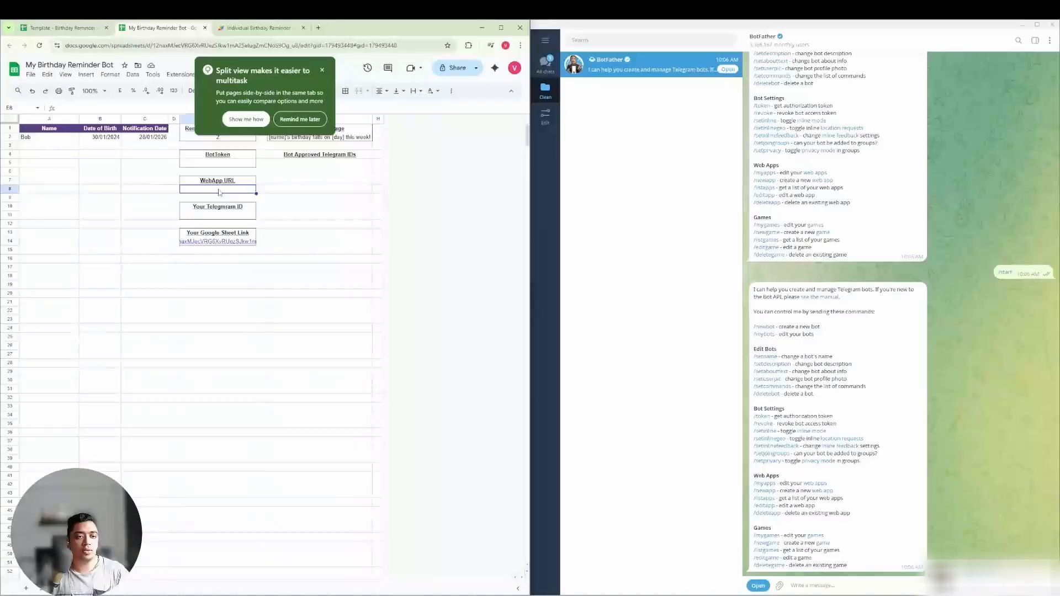
double_click(219, 192)
key("ctrl+v")
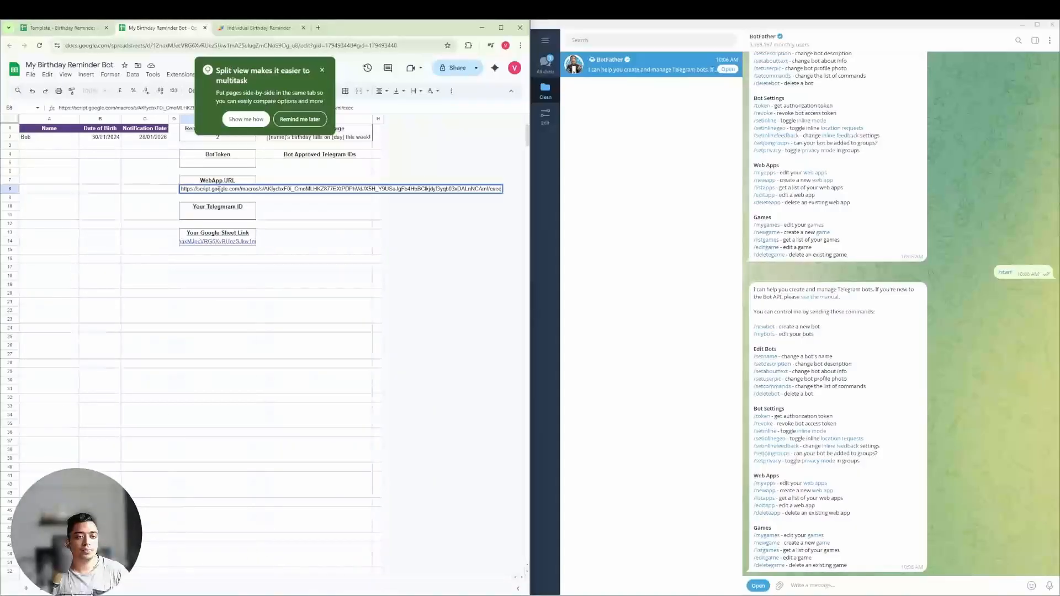
left_click(141, 216)
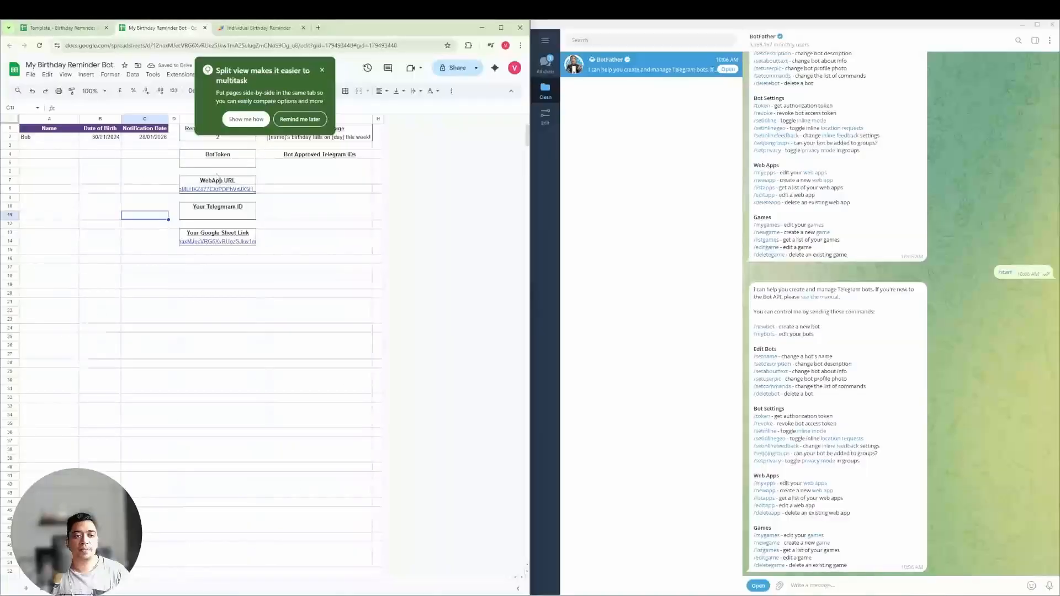
- Start a new bot in Telegram's BotFather named Birthday Buddy Bot, with the about text "Google Sheet + Telegram Bot link"
left_click(758, 585)
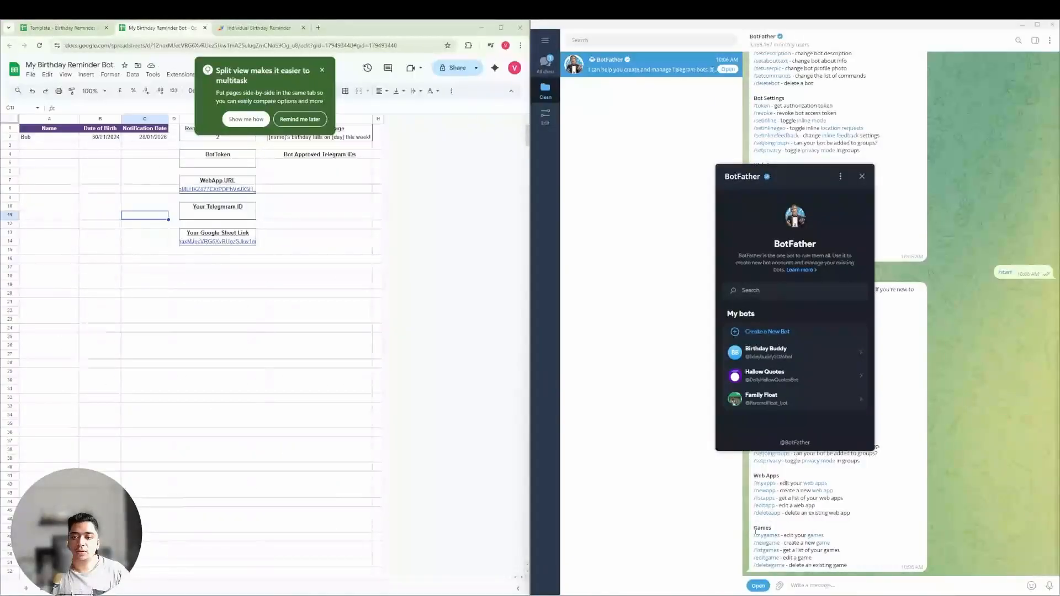
left_click(768, 331)
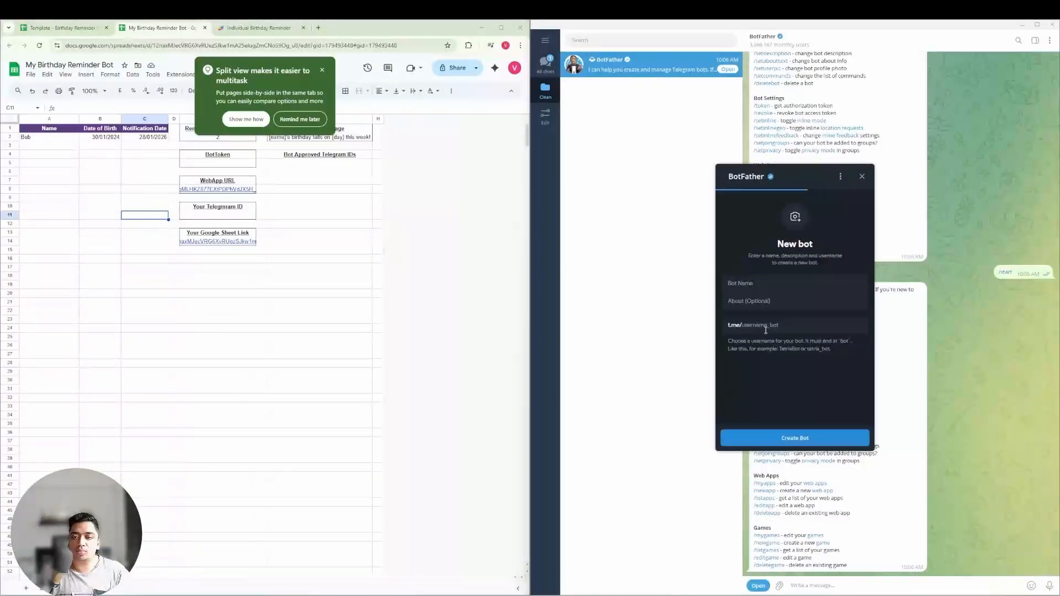
left_click(746, 284)
type("Birthday")
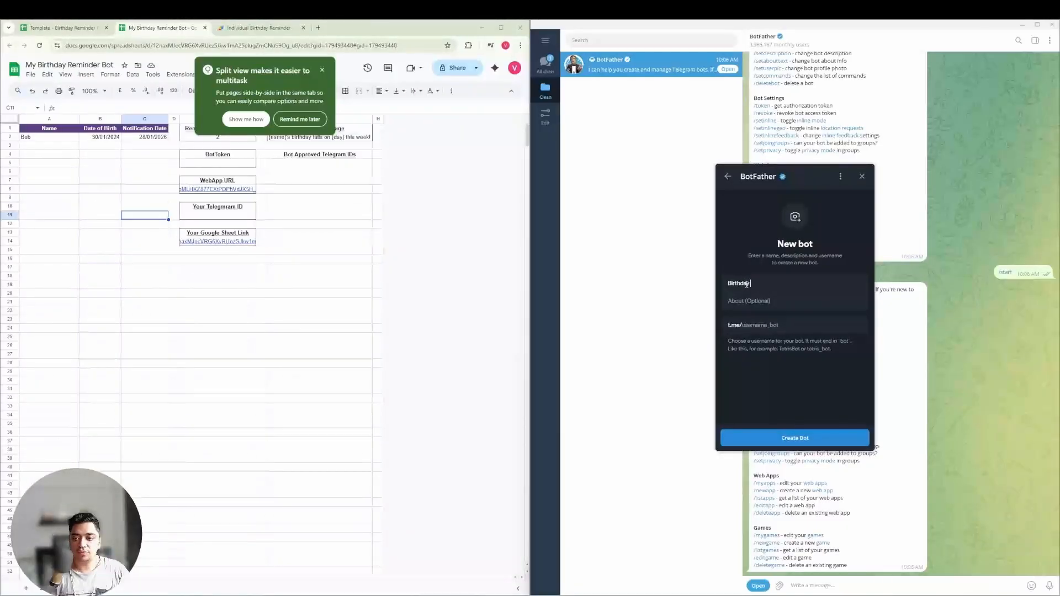
type(" Buddy Bot")
key("Tab")
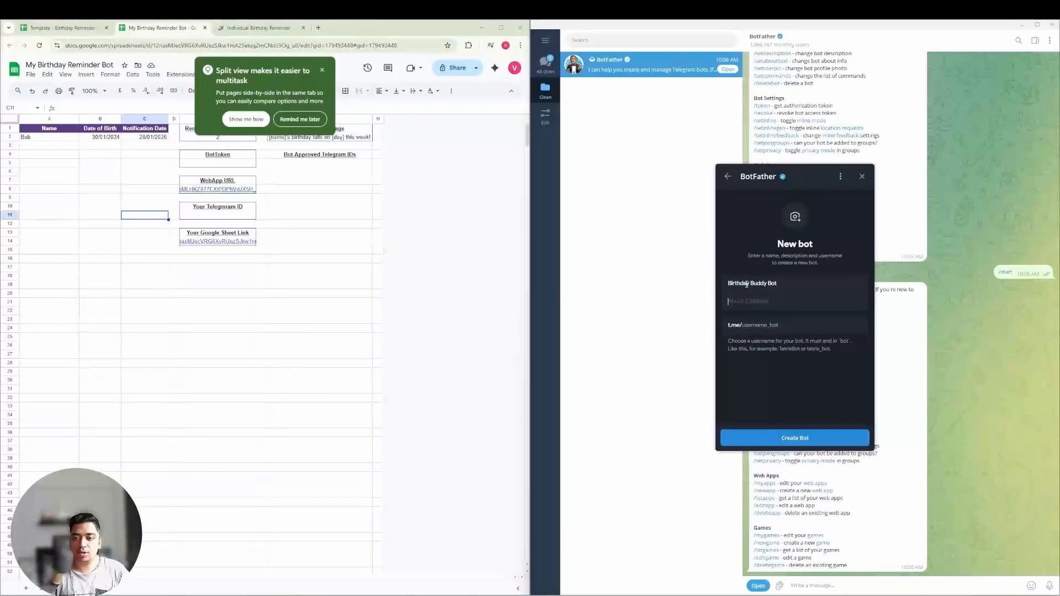
type("Google Sheet")
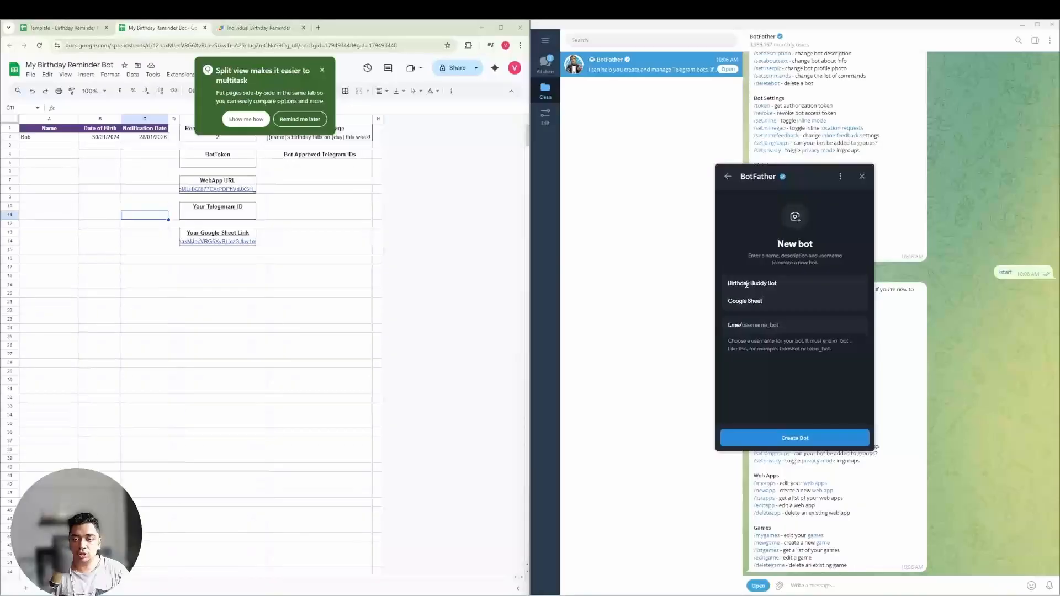
type(" + Teleg")
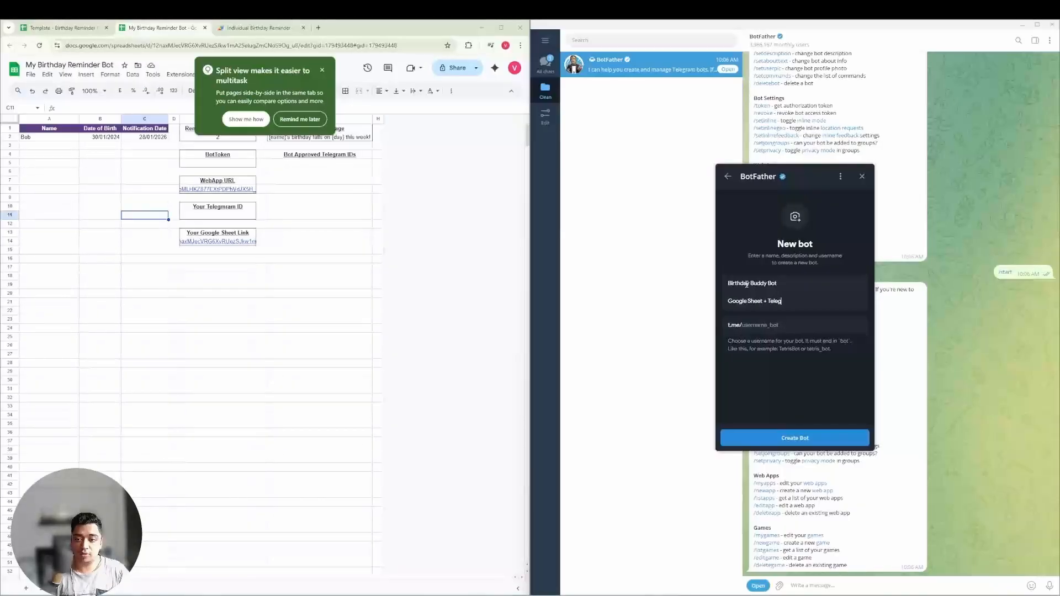
type("ram Bot link")
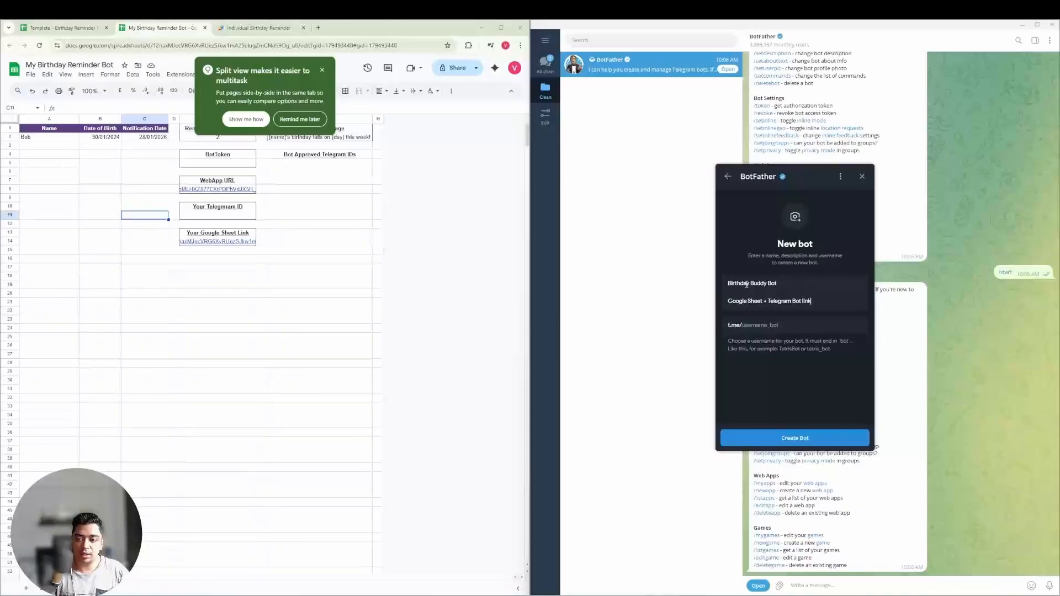
- Give the new bot the username birthdaybuddy123bot and create it
left_click(779, 325)
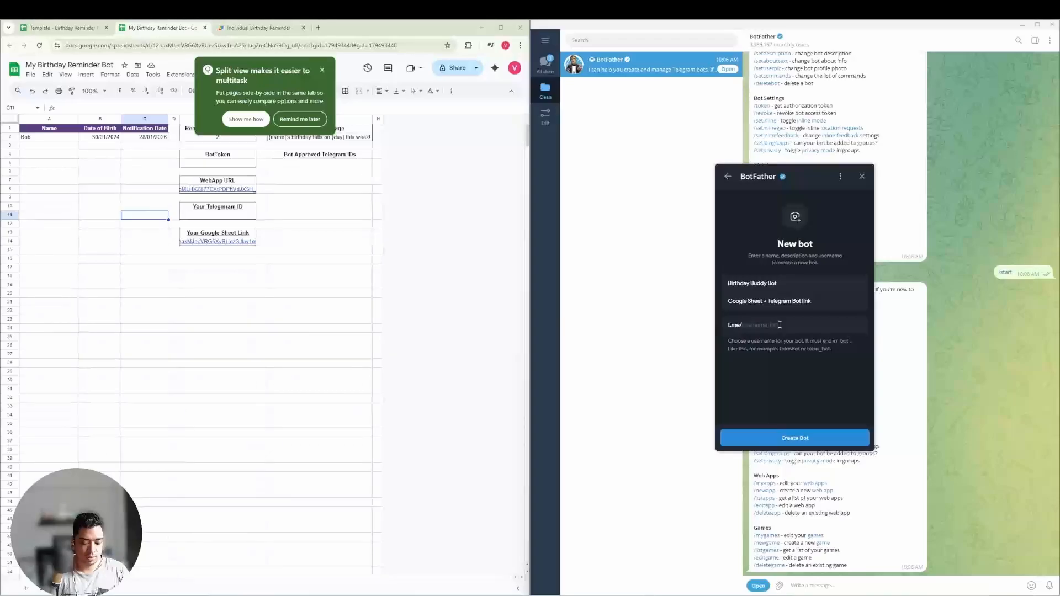
type("bi")
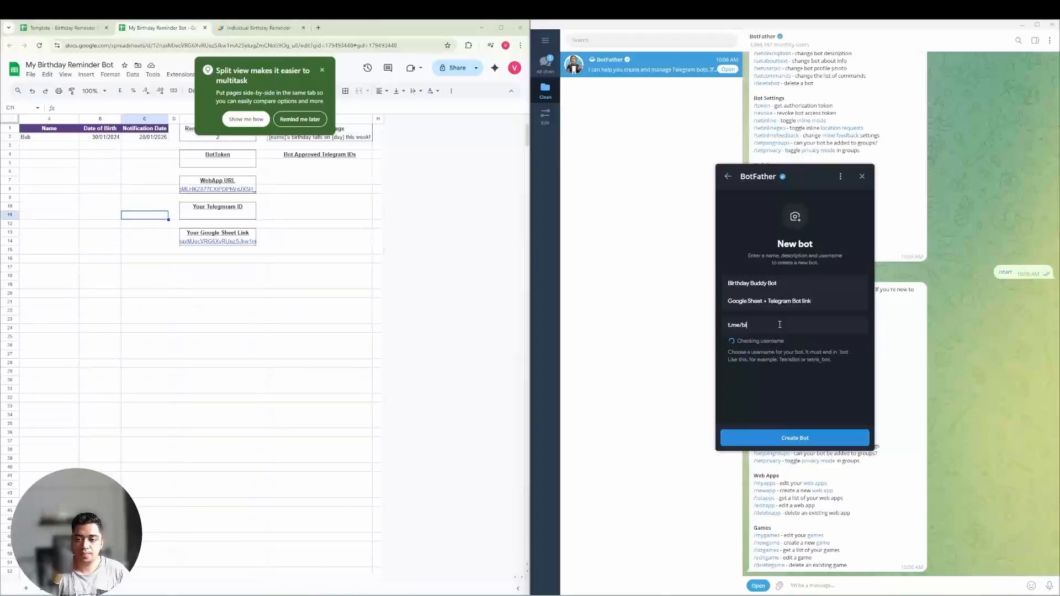
type("rthdaybuddyb")
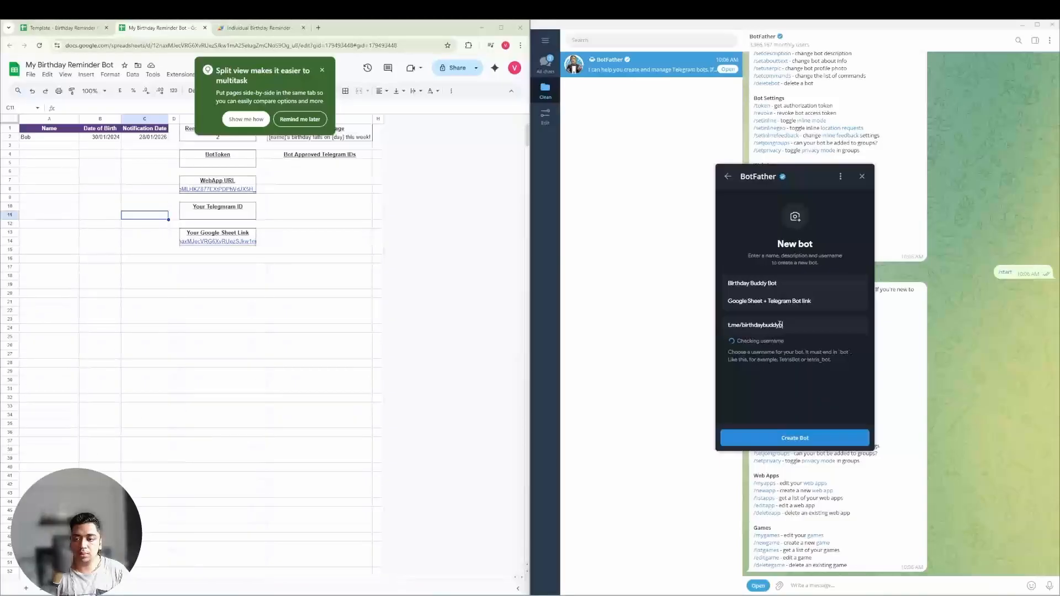
key("BackSpace")
type("2026")
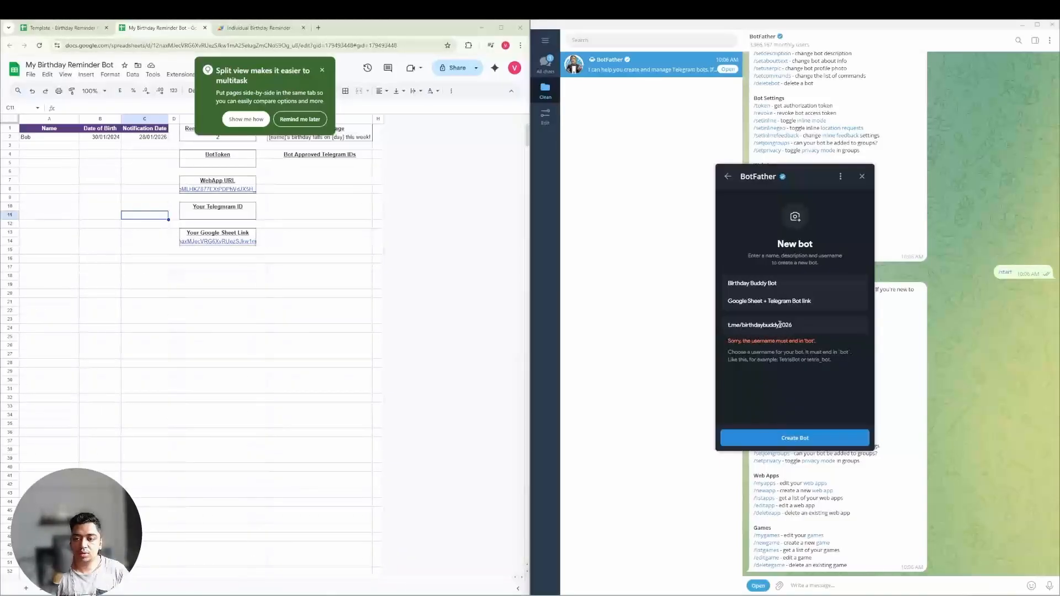
key("BackSpace")
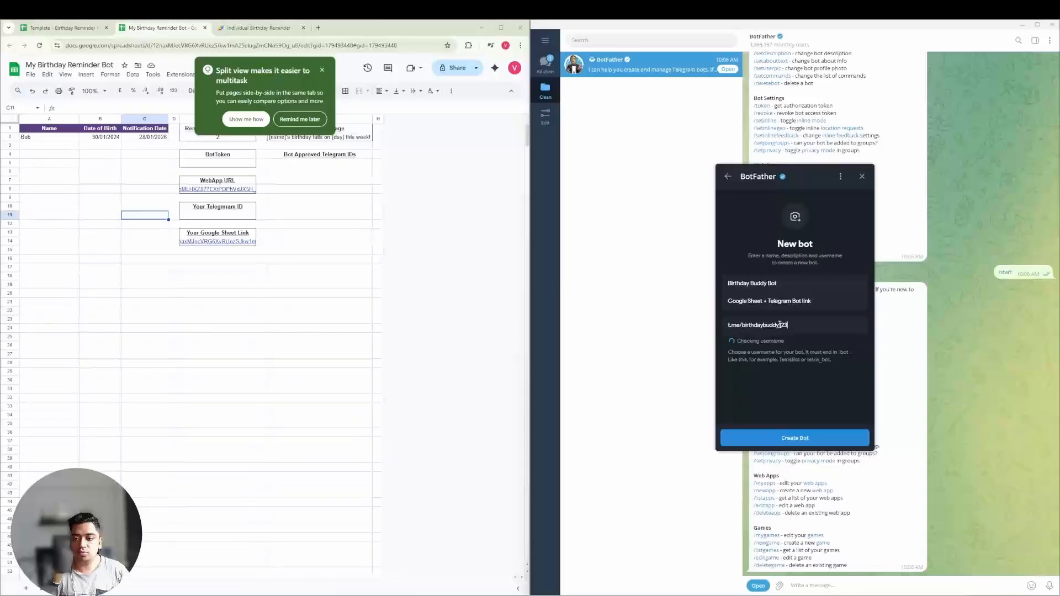
type("bot")
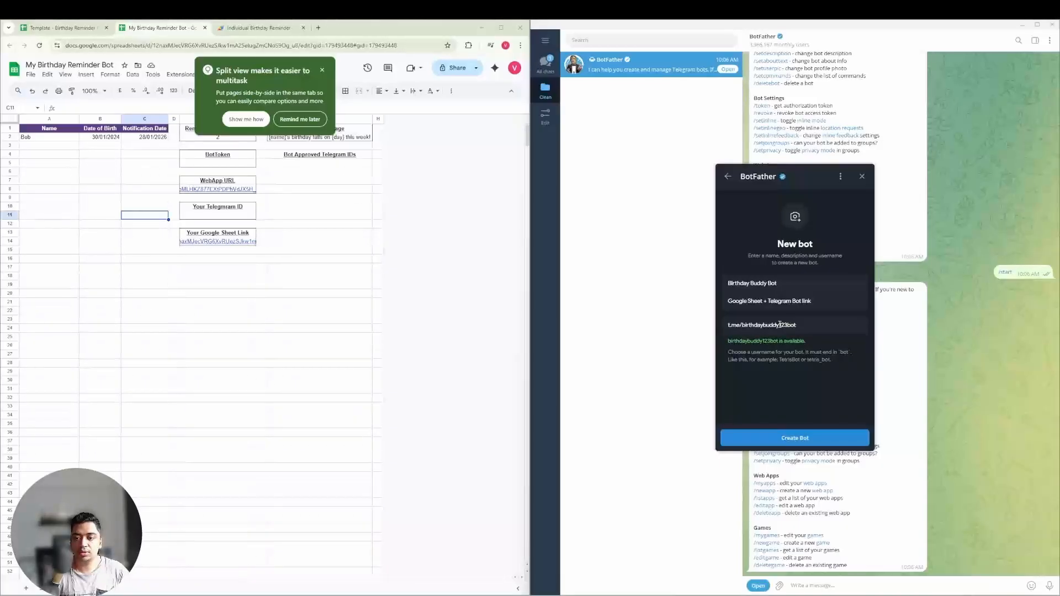
left_click(789, 439)
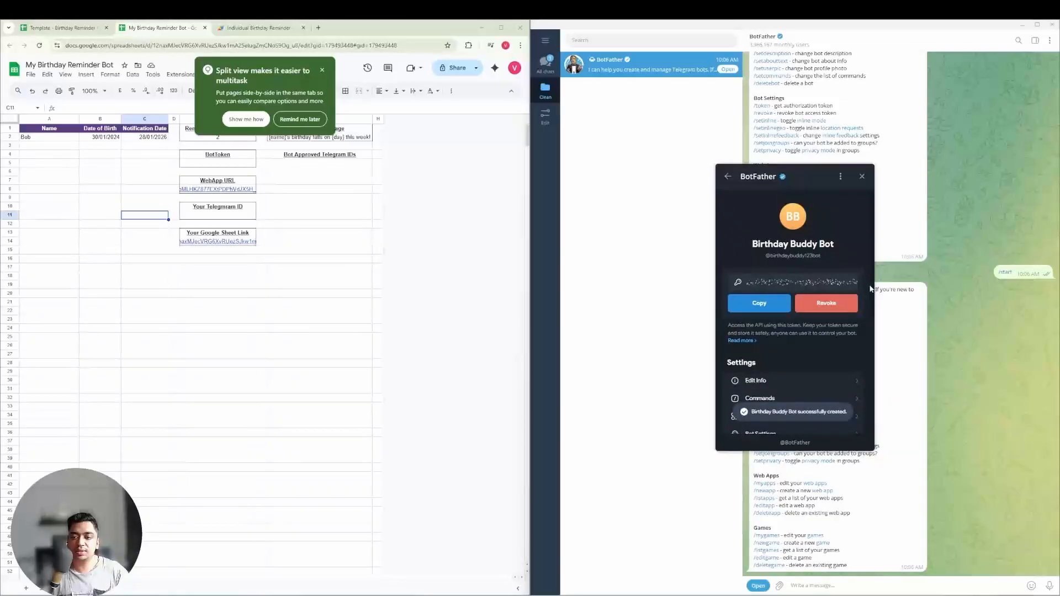
- Copy the new bot's API token and paste it into the spreadsheet cell under BotToken
left_click(759, 304)
left_click(217, 164)
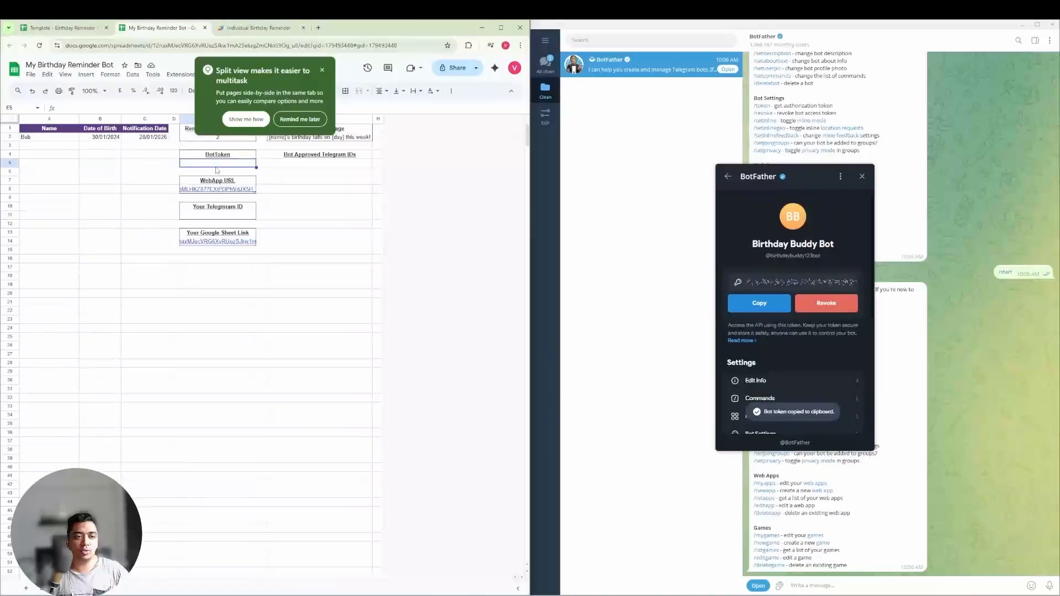
key("ctrl+v")
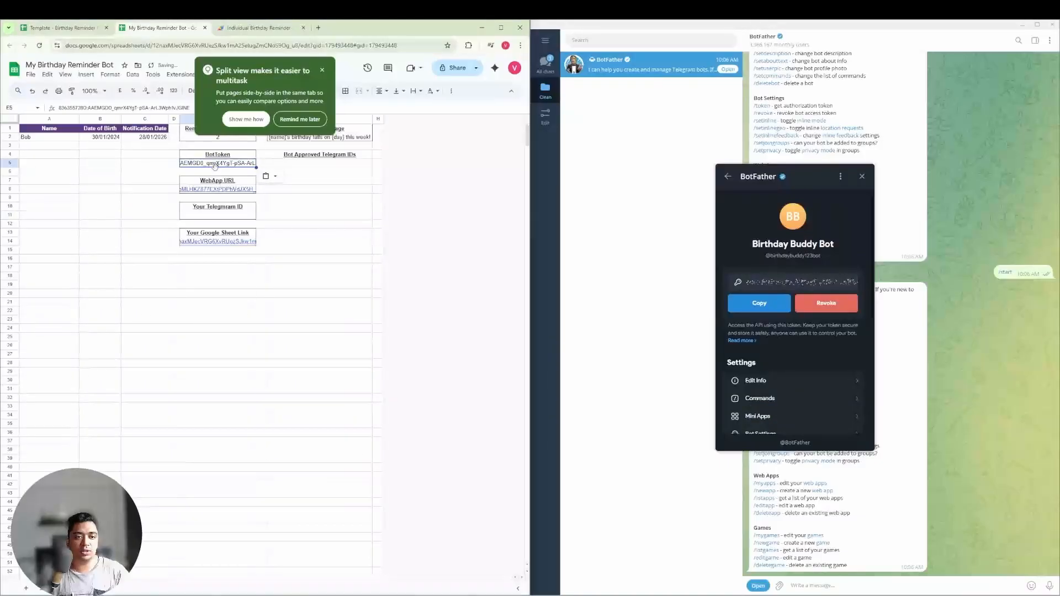
left_click(286, 267)
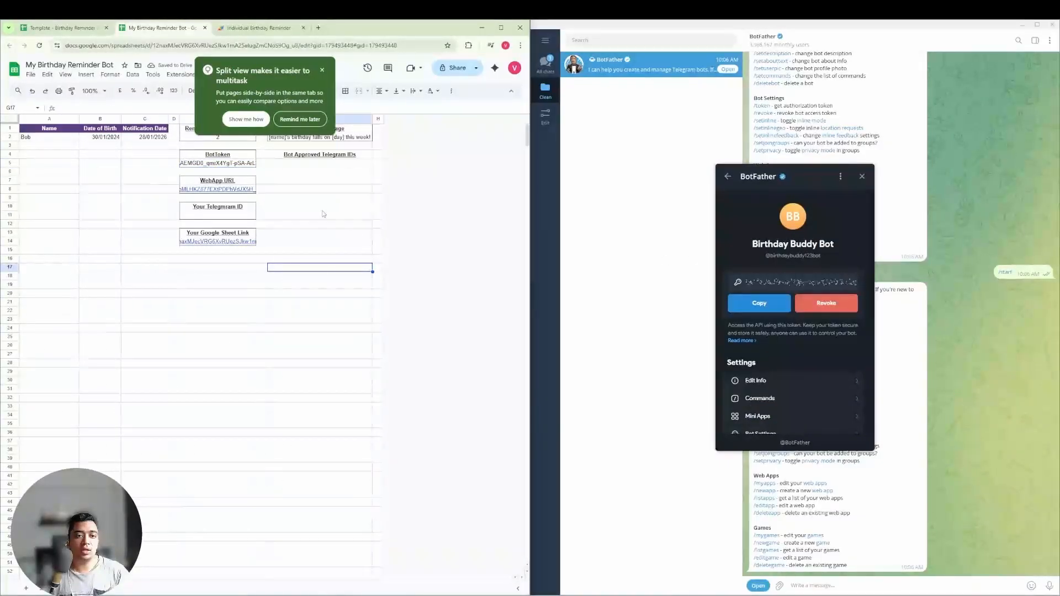
- Dismiss the split view suggestion and run the setWebhook function in the spreadsheet's Apps Script project
left_click(322, 72)
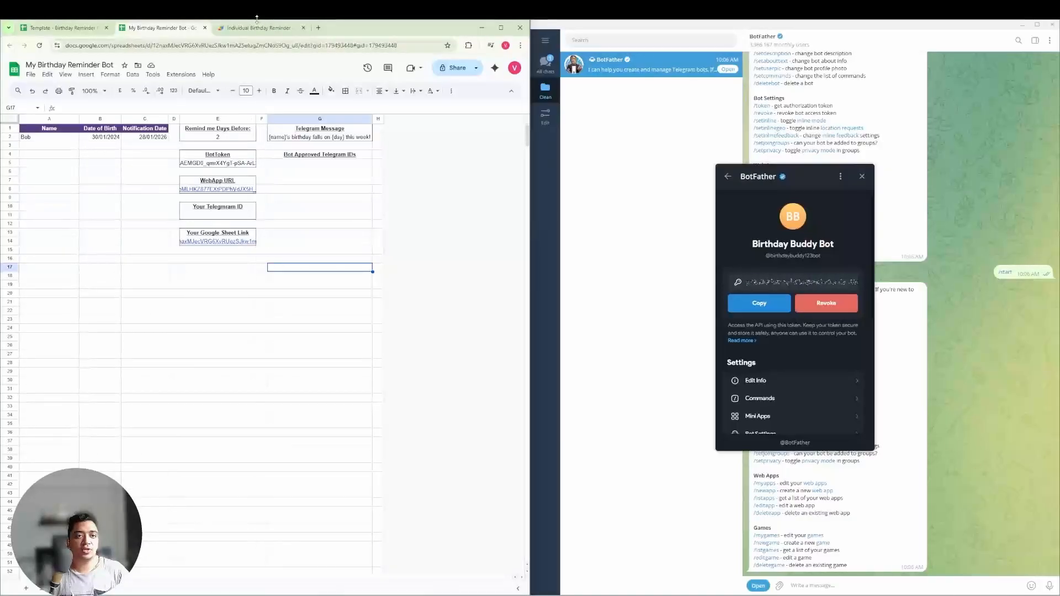
left_click(181, 75)
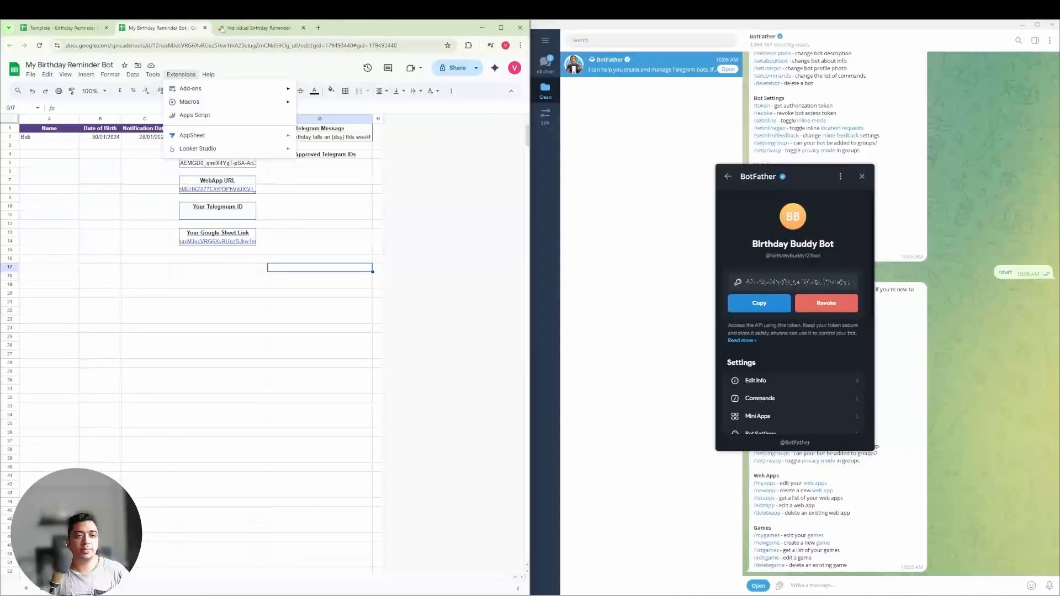
left_click(204, 118)
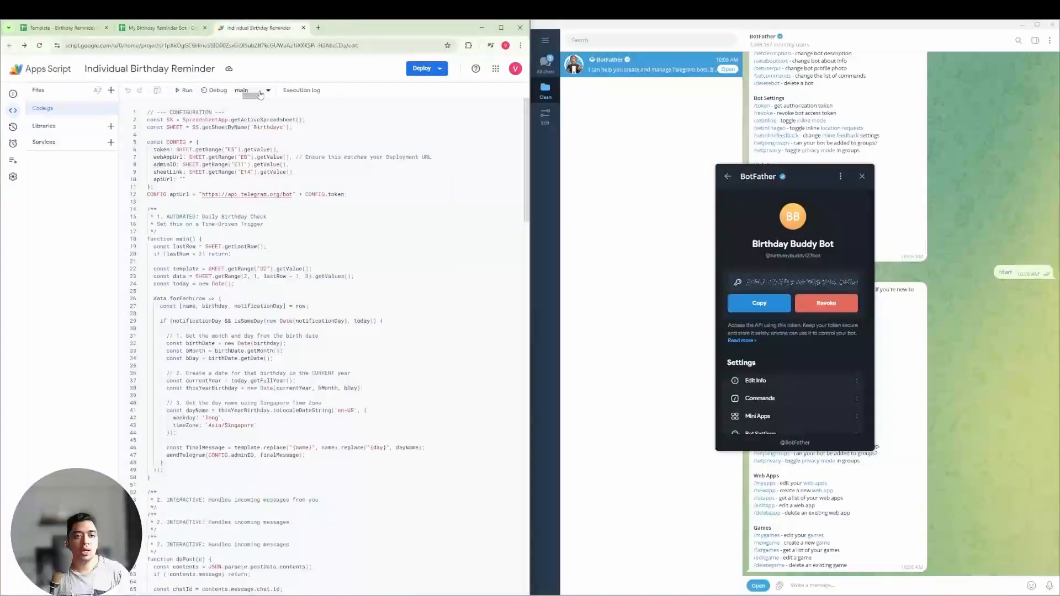
left_click(252, 91)
left_click(267, 201)
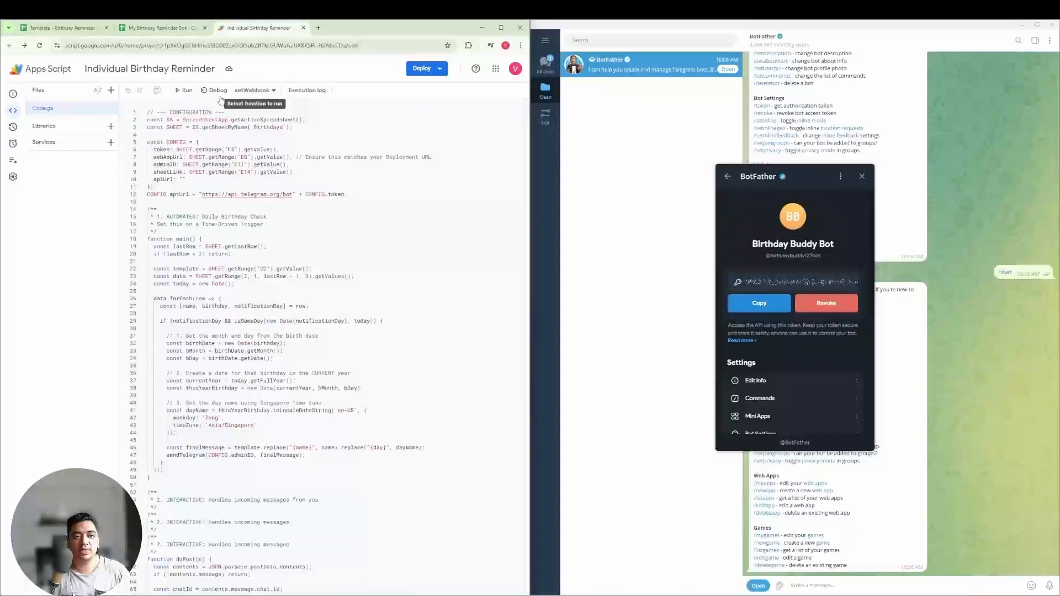
left_click(185, 90)
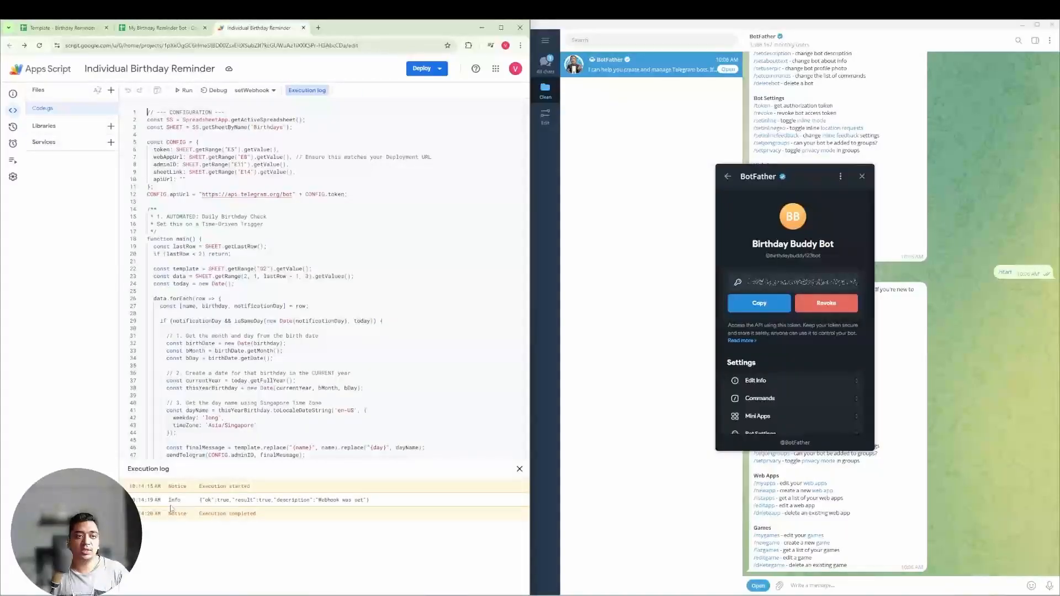
- Return to the reminder spreadsheet, open the new Birthday Buddy Bot's chat in Telegram and start the bot
left_click(169, 31)
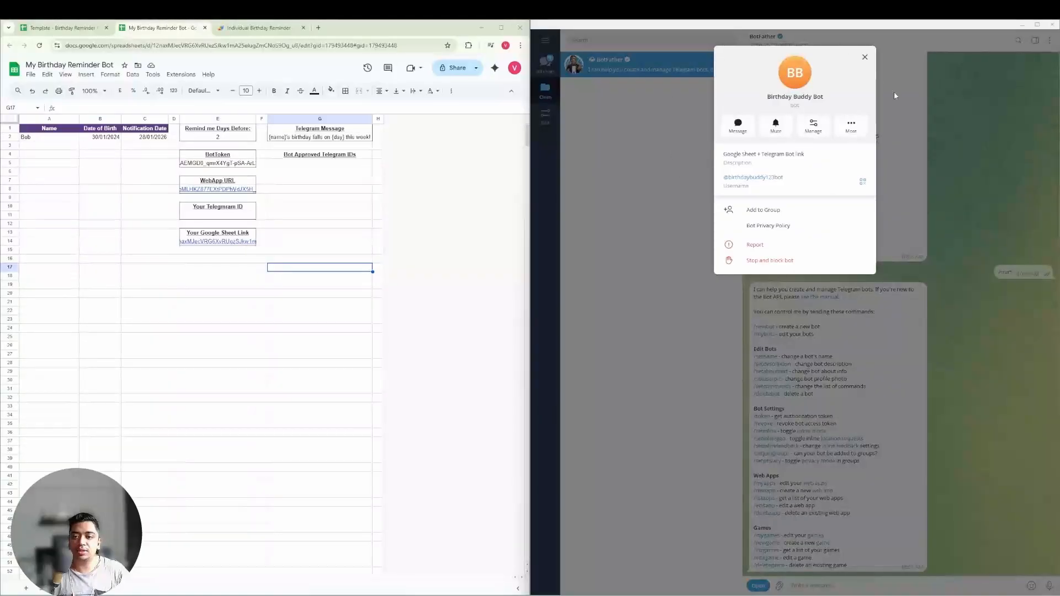
left_click(738, 126)
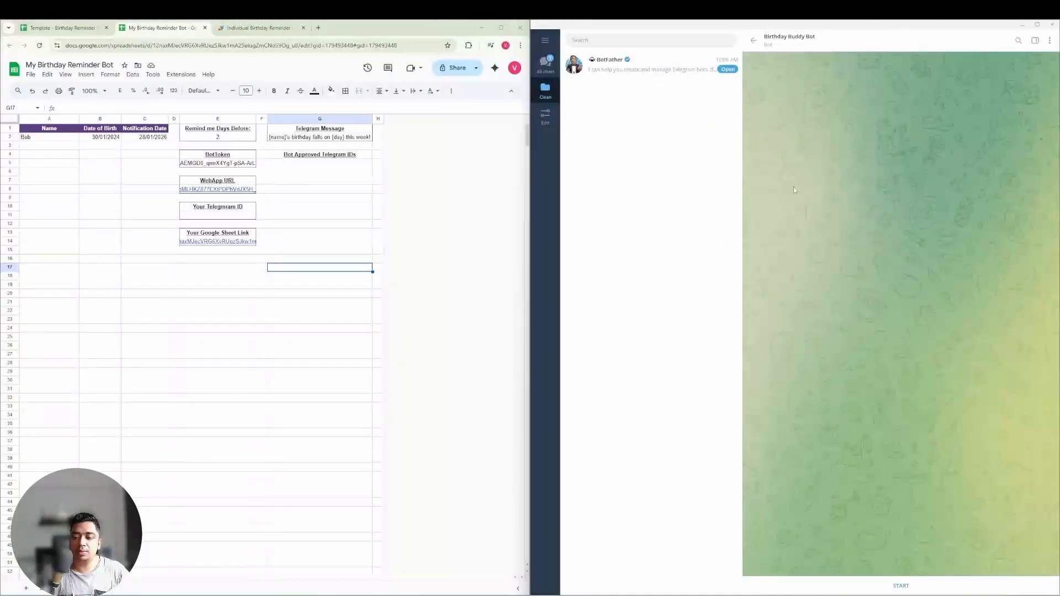
left_click(896, 585)
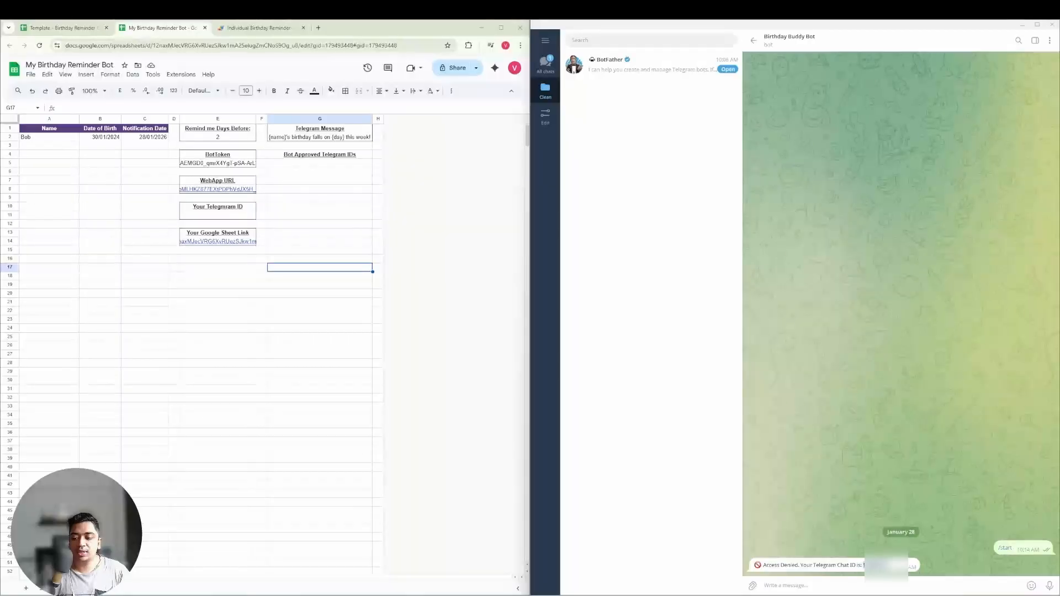
- Paste the Telegram chat ID from the bot's reply into the spreadsheet cell under Your Telegram ID
left_click_drag(314, 166, 320, 285)
left_click(225, 215)
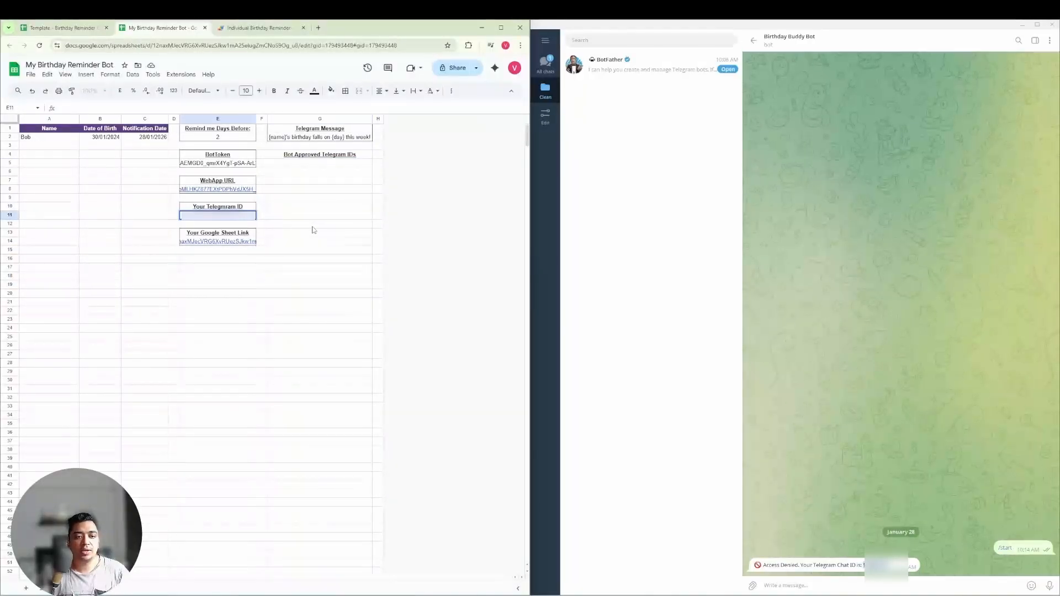
key("ctrl+v")
left_click(307, 232)
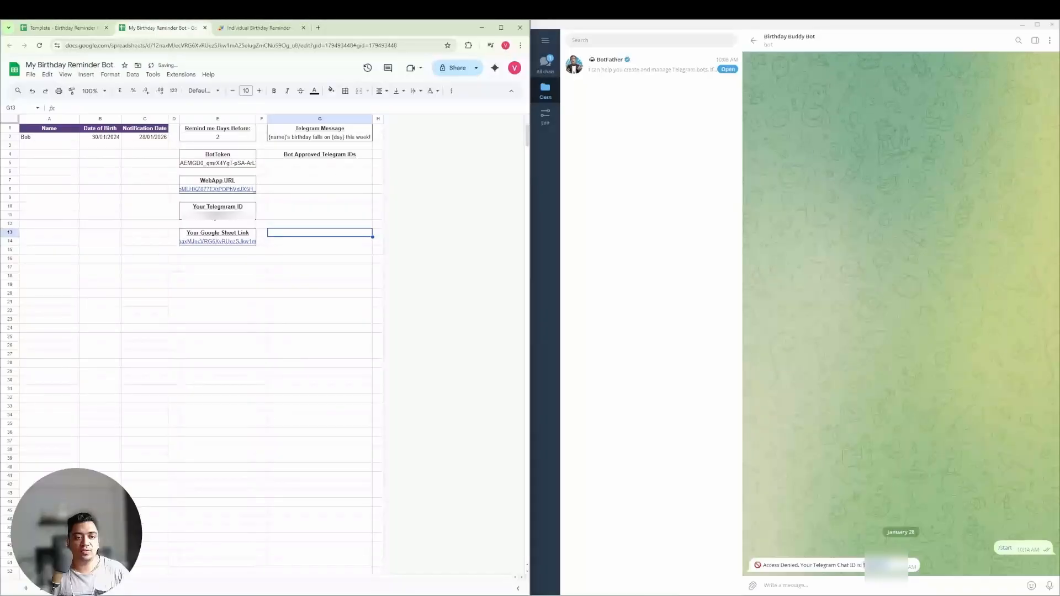
- Send /start to the bot again and request the spreadsheet link with /open_google_sheet
left_click(1009, 551)
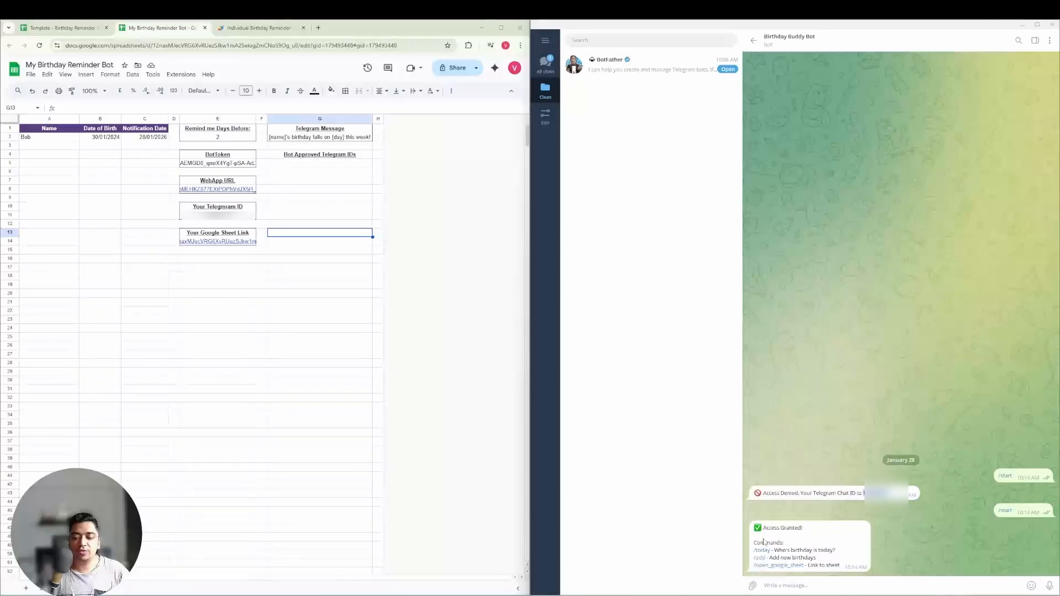
left_click(779, 566)
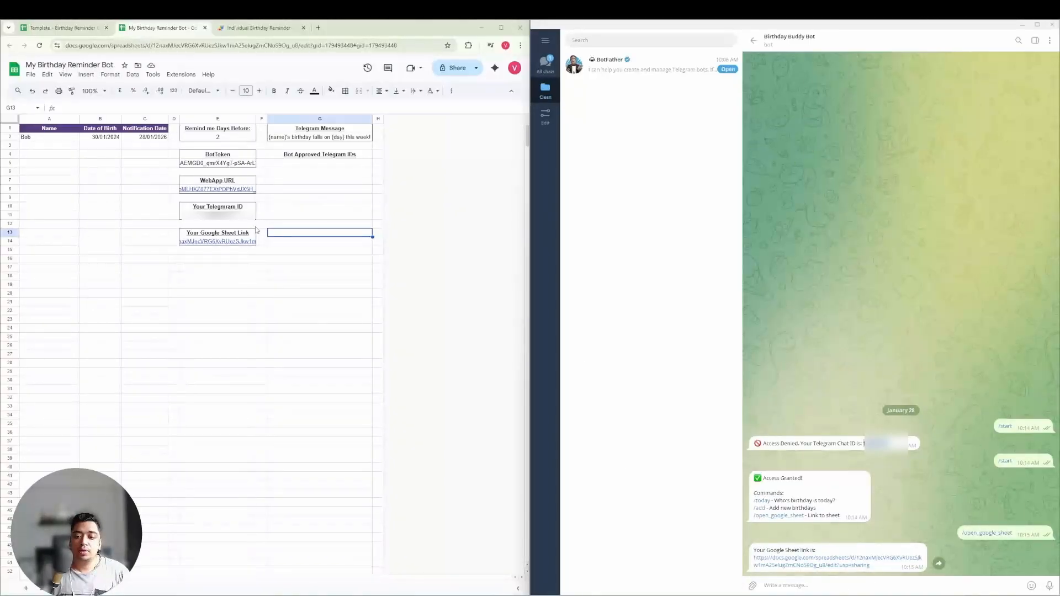
- Enter two people's names and dates of birth through the bot's /add command, and request today's birthdays with /today
left_click(763, 509)
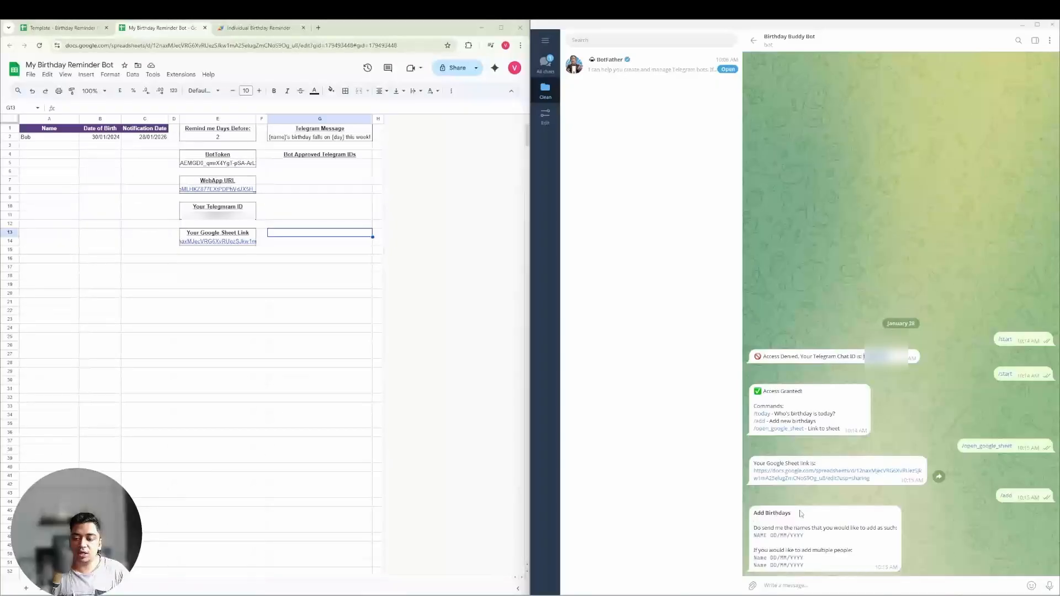
left_click(772, 587)
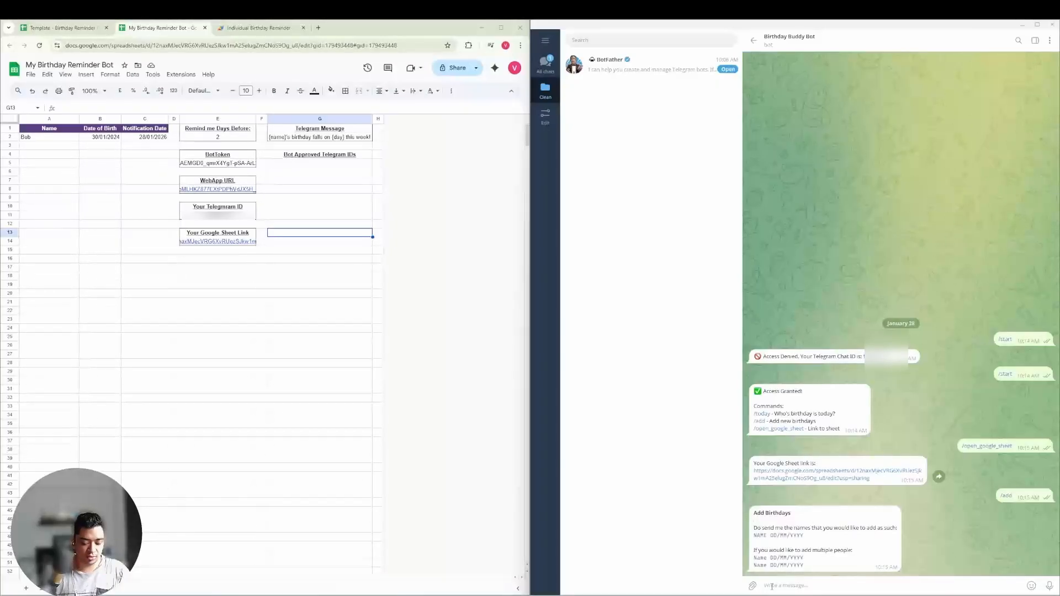
type("John")
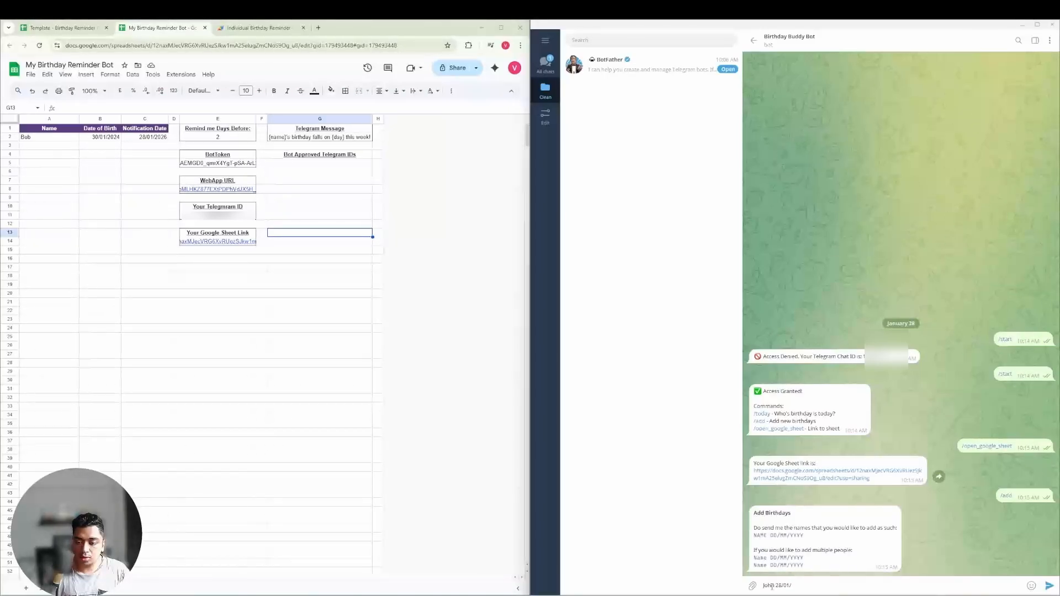
type("28/01/202")
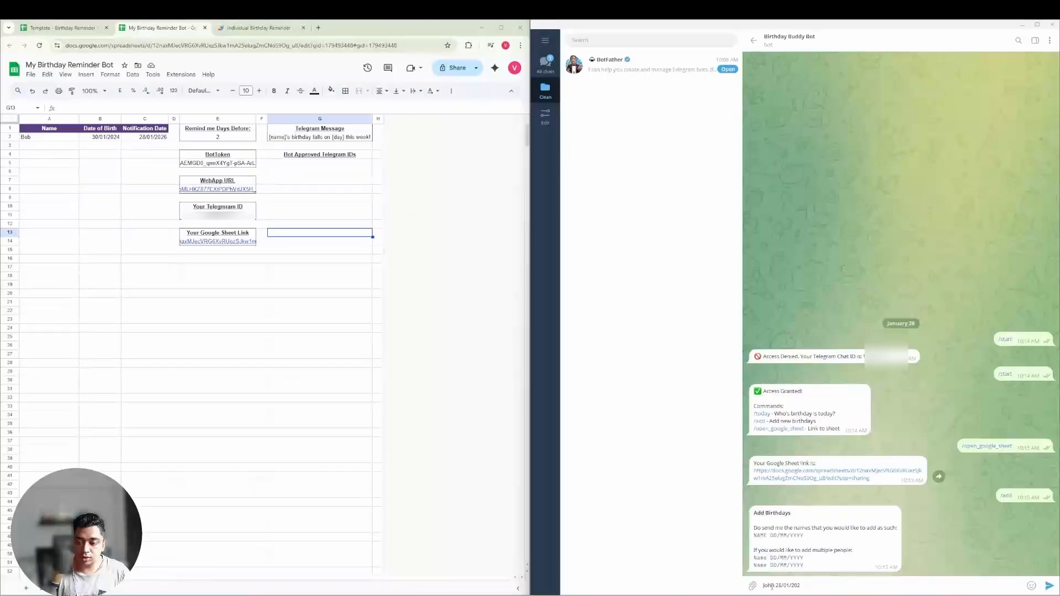
type("2")
key("shift+Return")
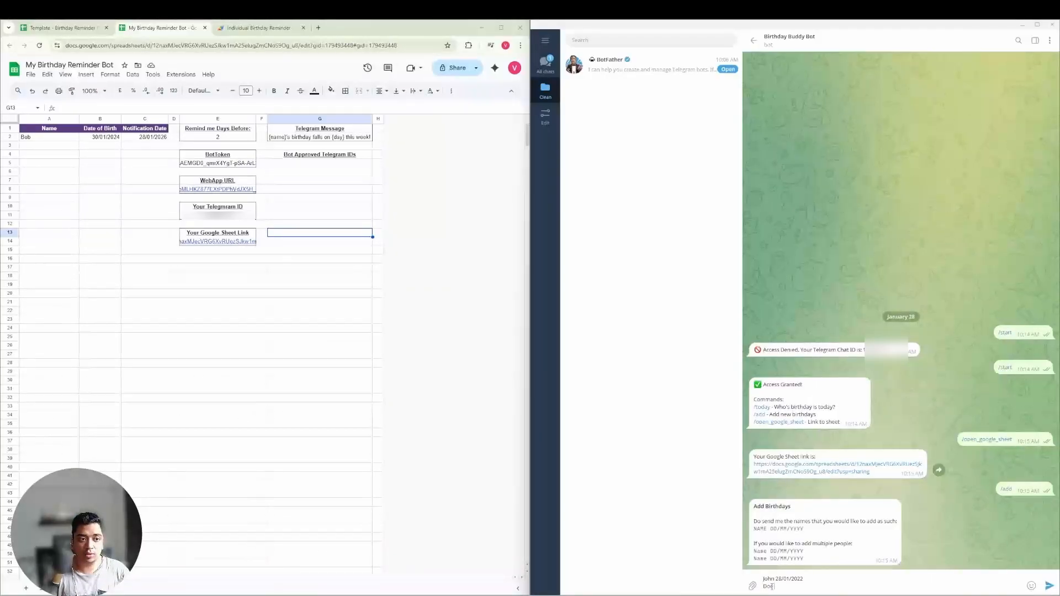
type("0/0")
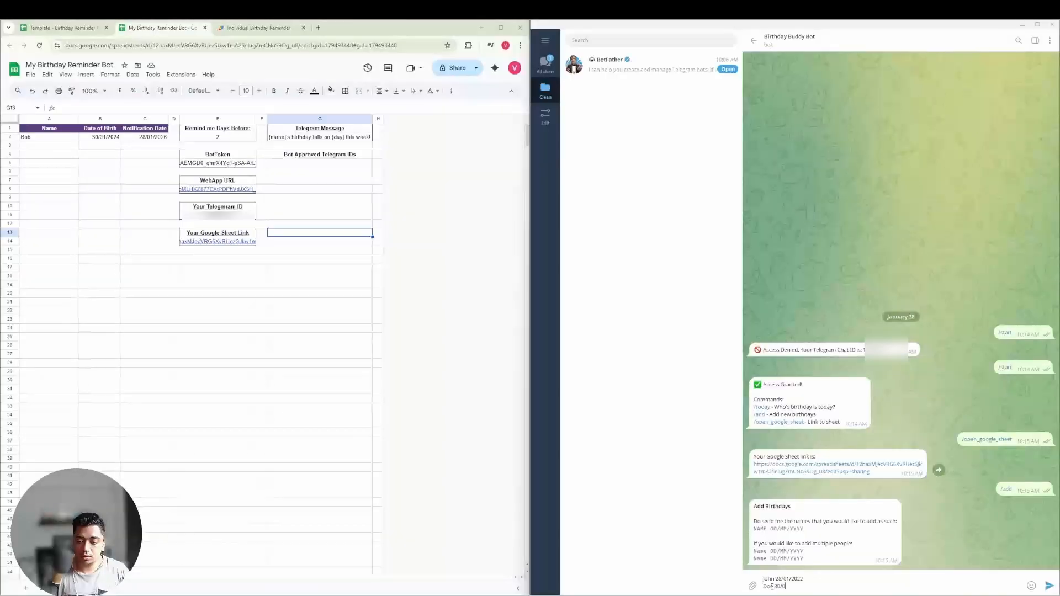
type("1/")
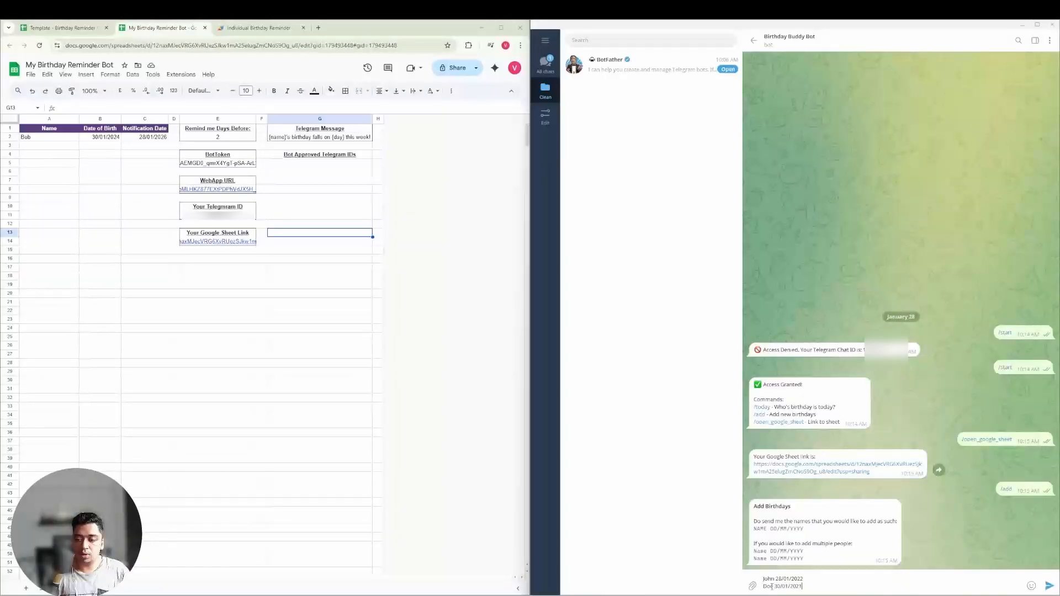
type("2021")
key("Return")
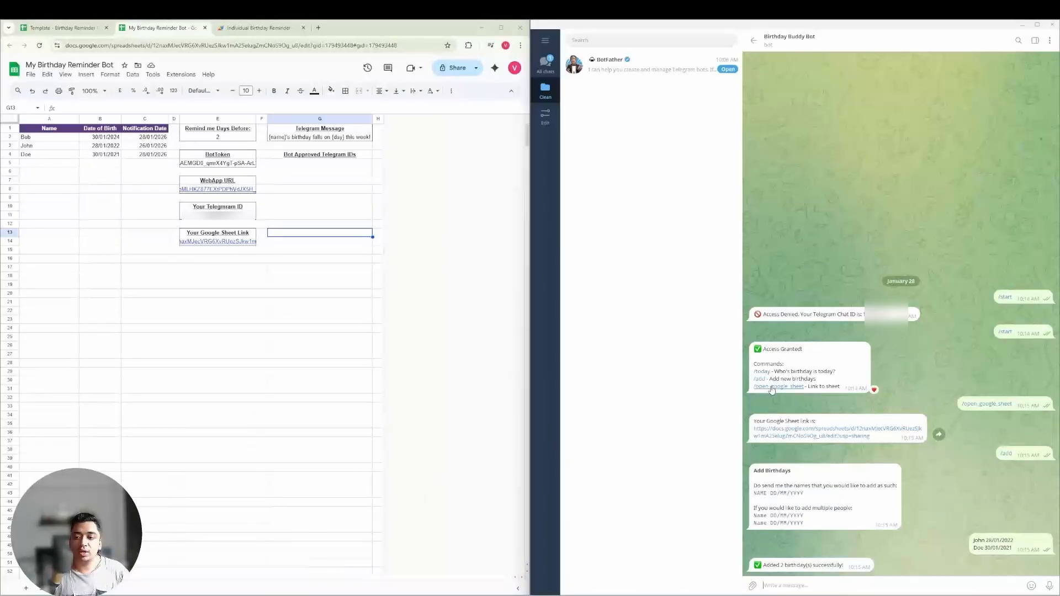
left_click(762, 372)
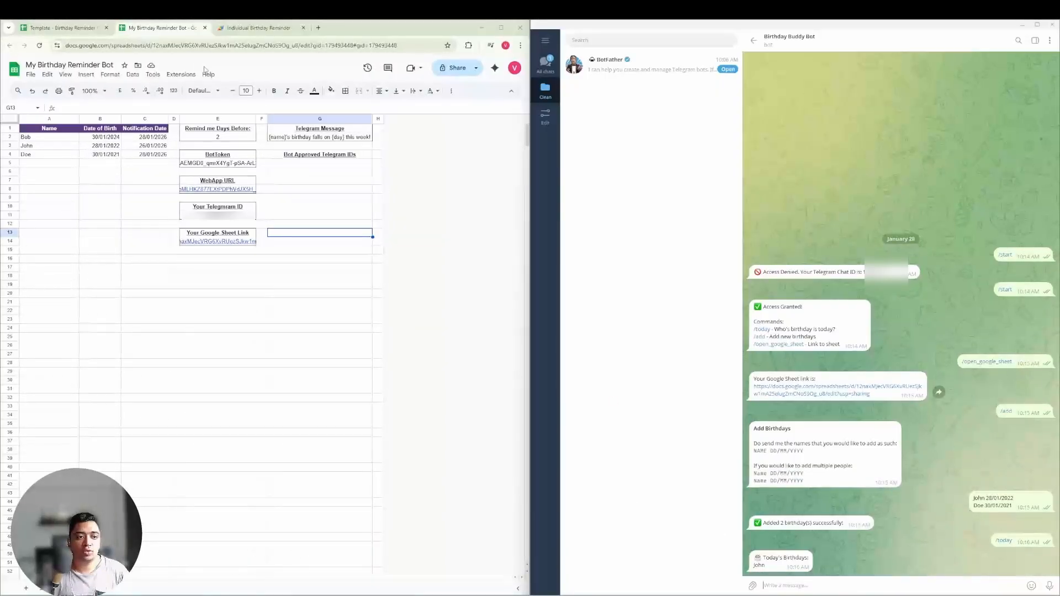
- Run the main function in the Apps Script project and check the reminder weekday against the system calendar
left_click(261, 29)
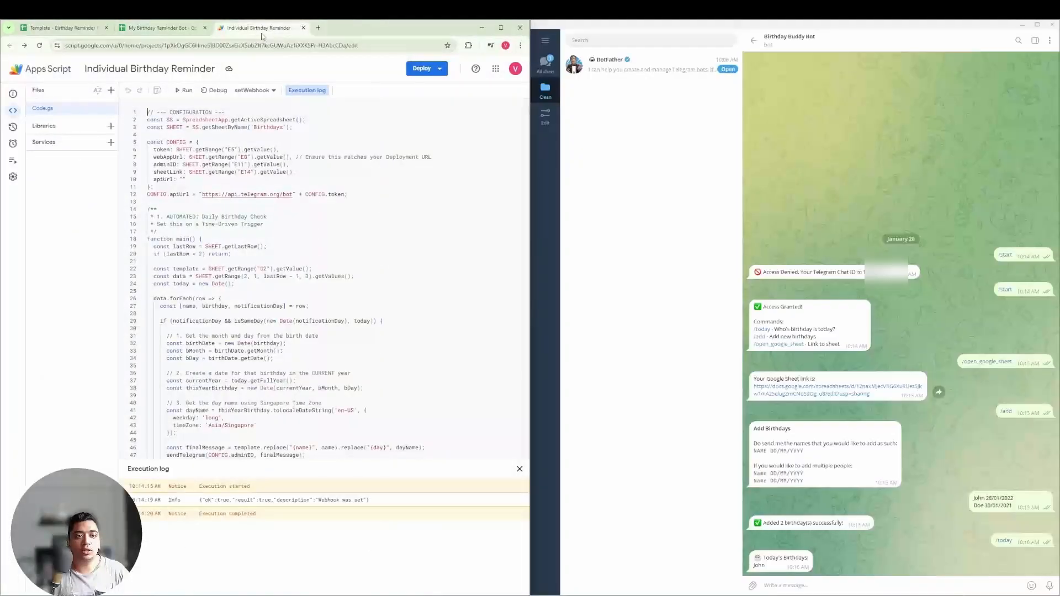
left_click(258, 91)
left_click(244, 105)
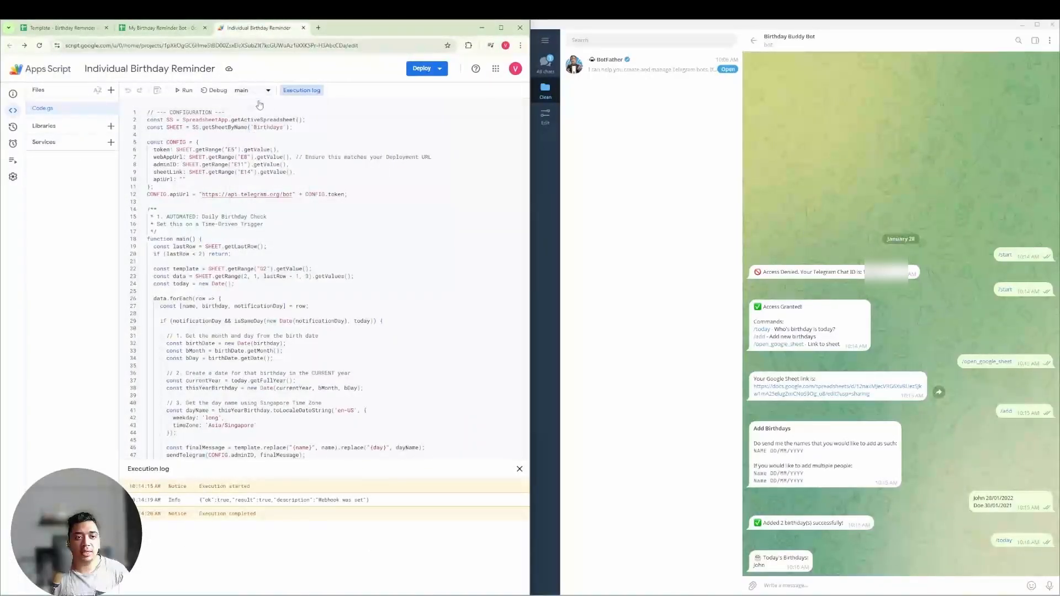
left_click(183, 93)
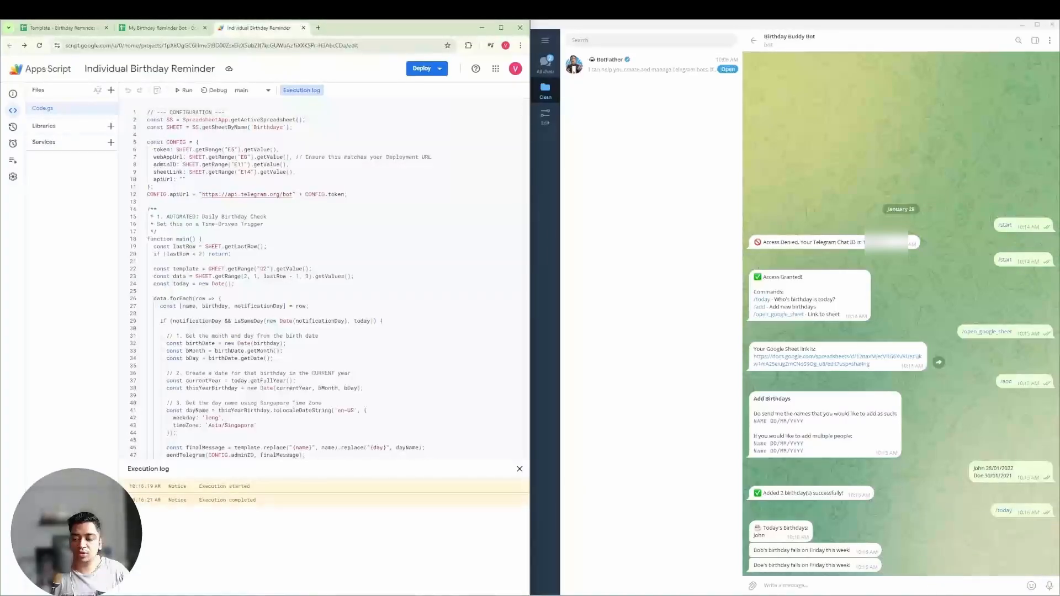
left_click(1027, 595)
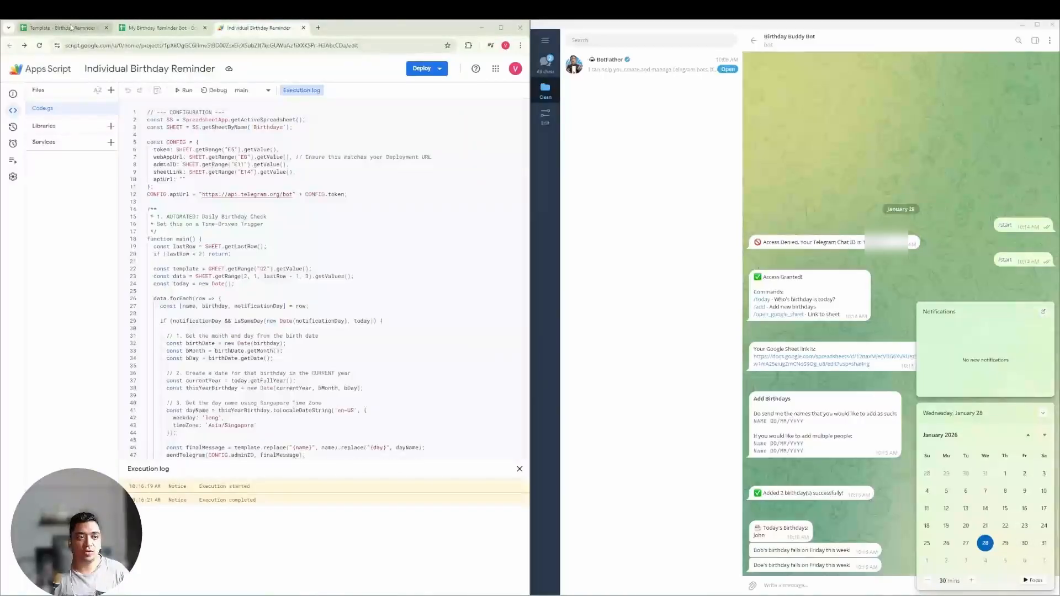
- Change the word before {day} in the Telegram Message cell to "onnn" and run the main function again
left_click(119, 28)
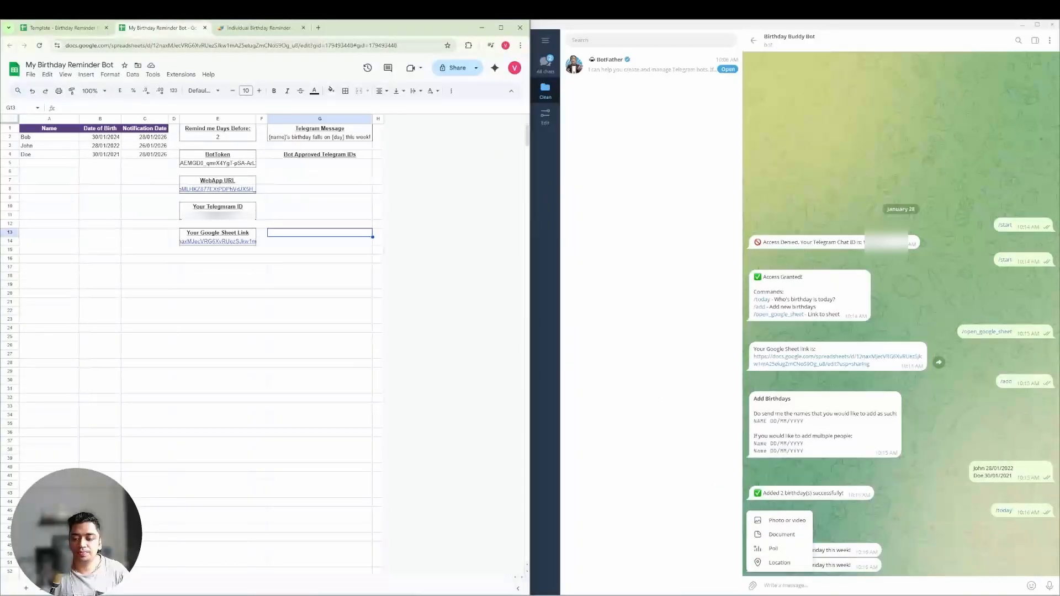
left_click(300, 138)
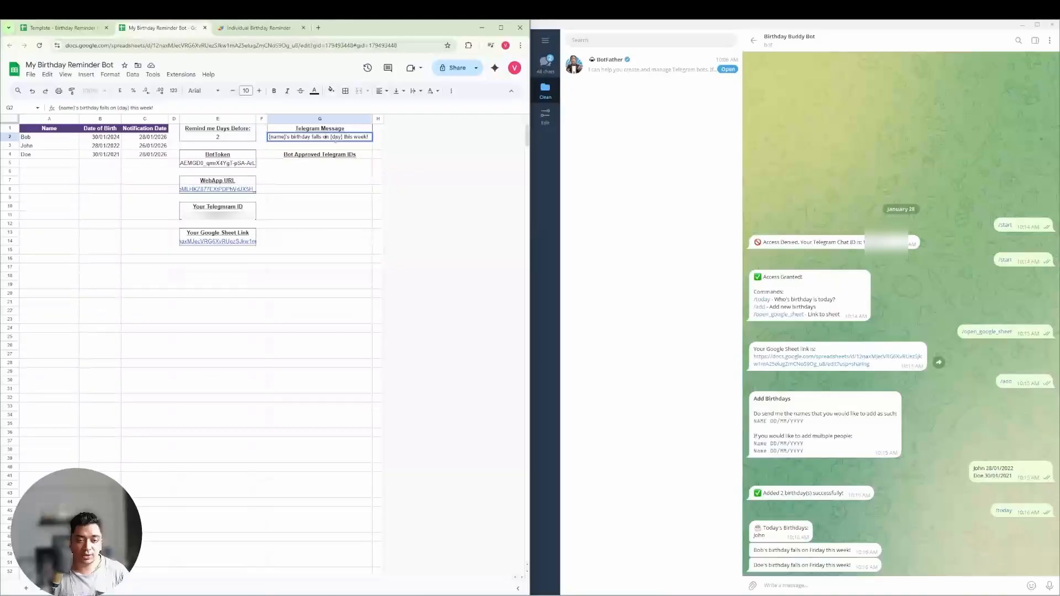
type("nn")
left_click(338, 204)
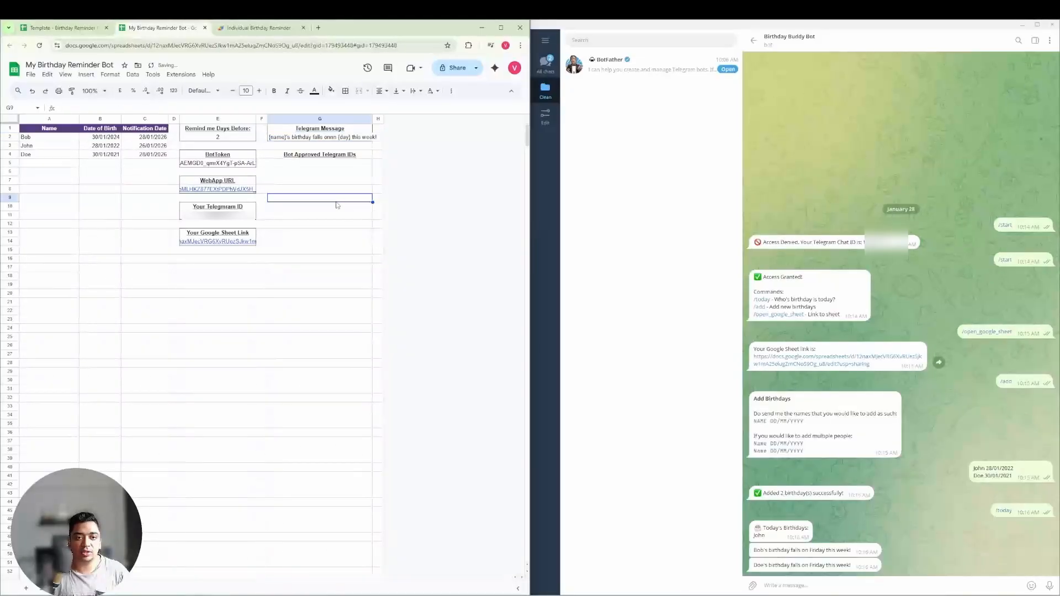
left_click(237, 29)
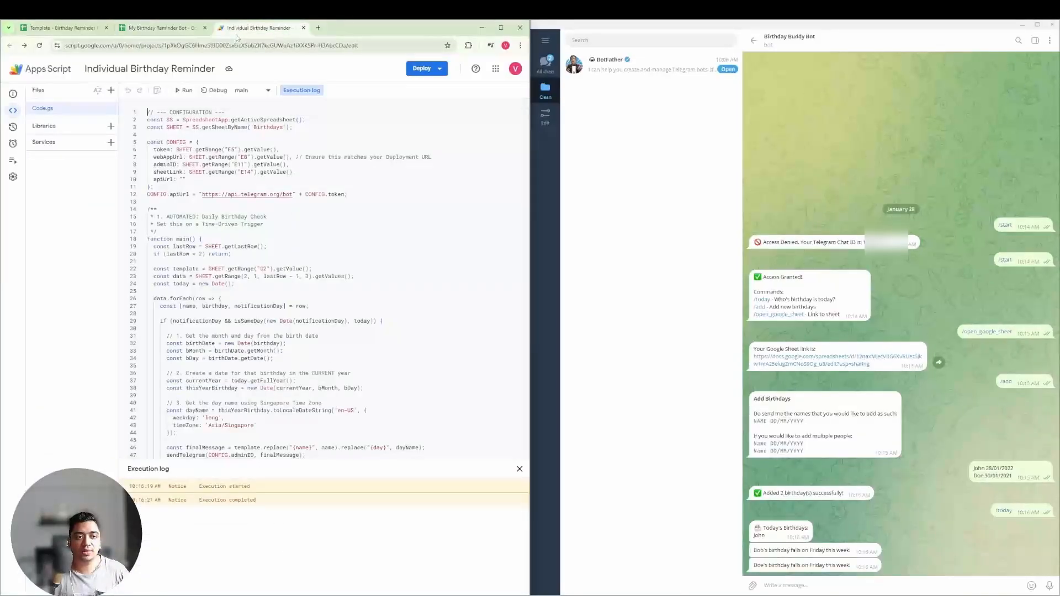
left_click(185, 90)
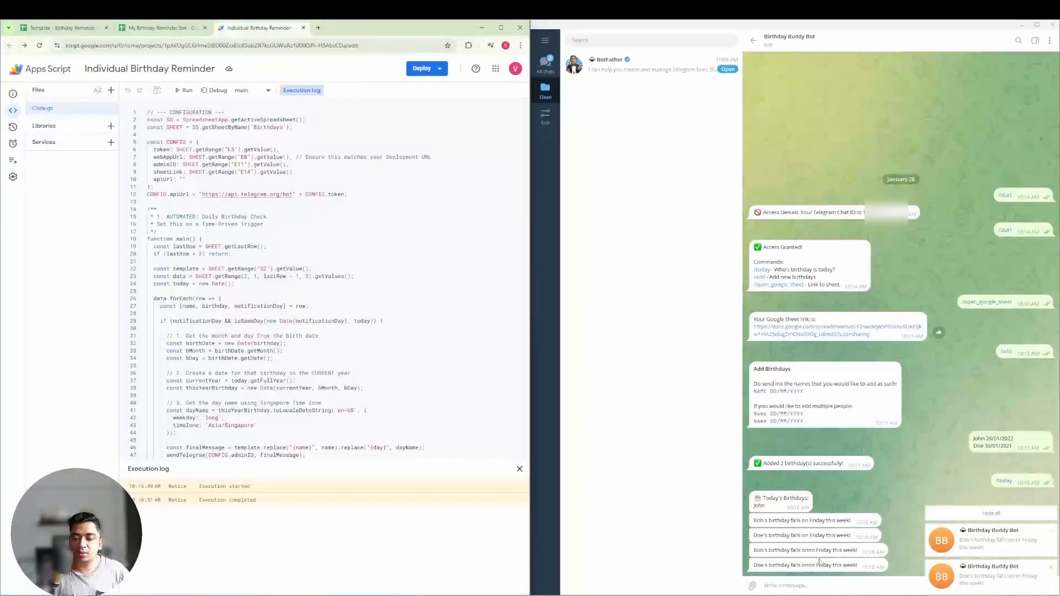
- Examine the spreadsheet range G5:G24 reserved for Bot Approved Telegram IDs
left_click(160, 27)
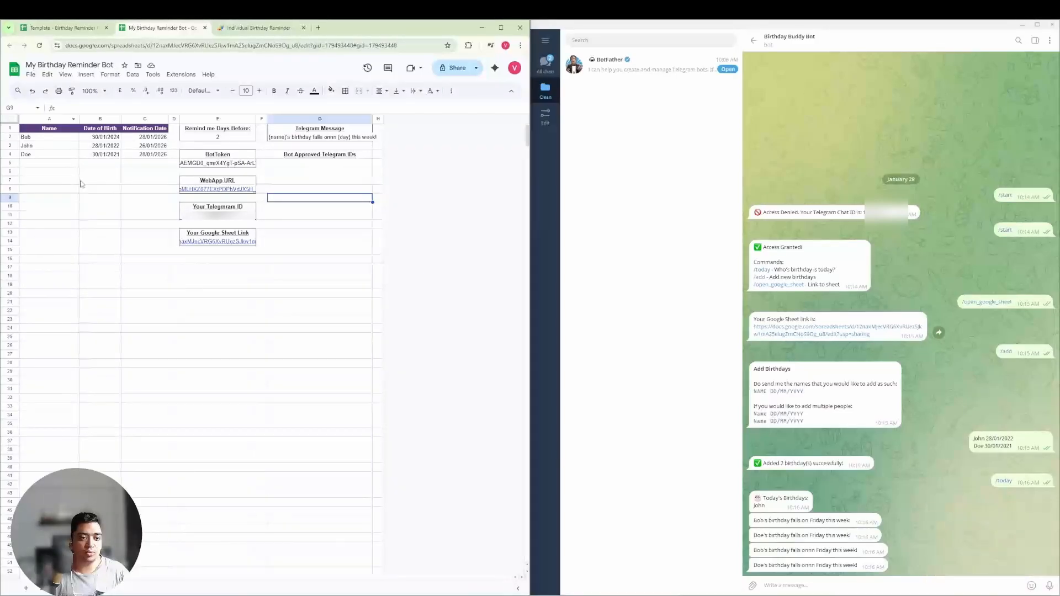
left_click_drag(295, 166, 308, 332)
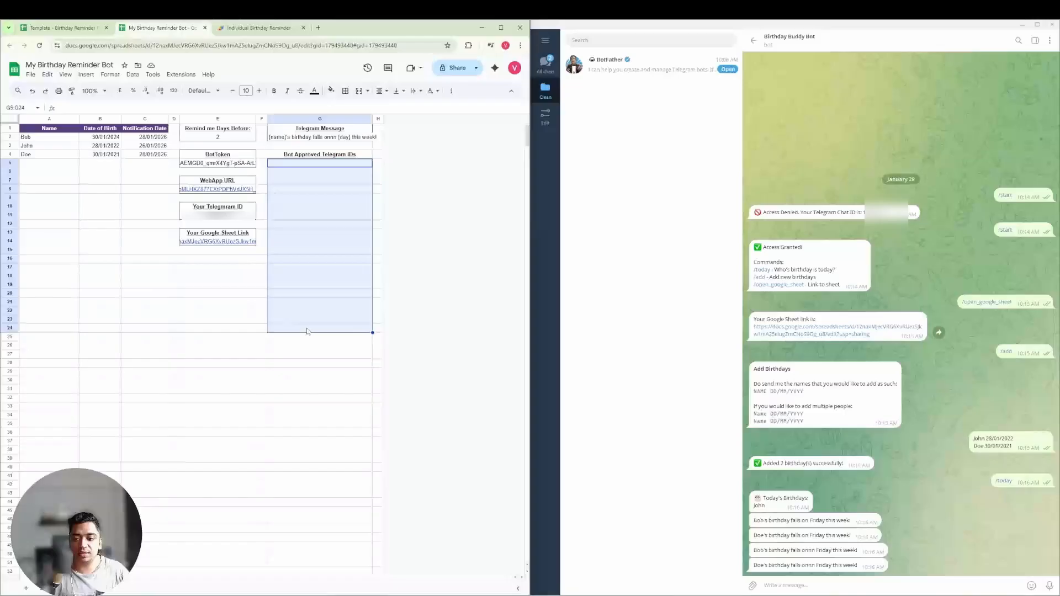
left_click(305, 270)
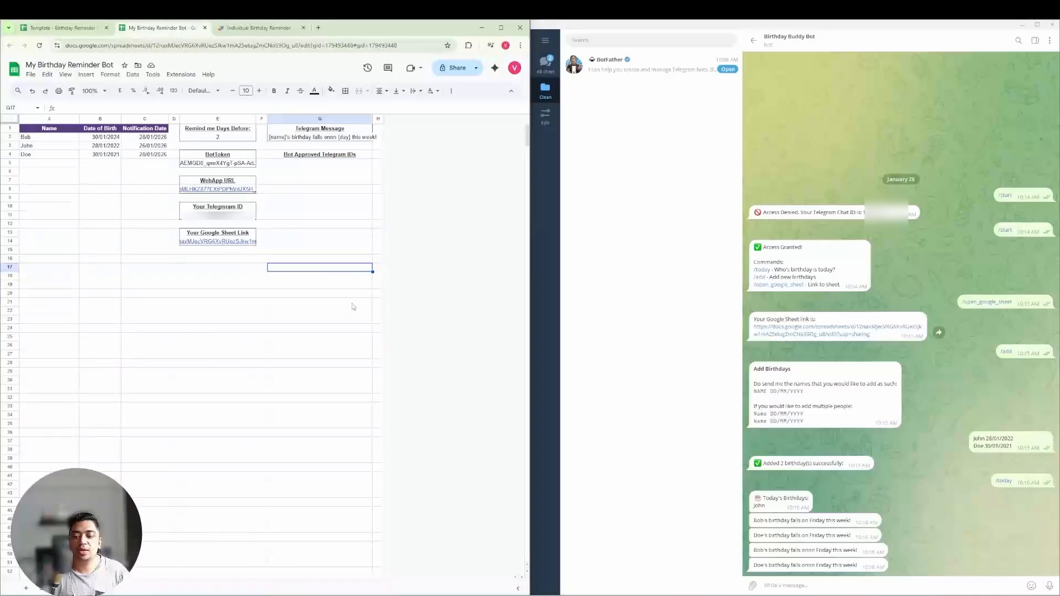
- Add a time-driven trigger for the main function in the Apps Script project, using a day timer set to 7am to 8am
left_click(239, 28)
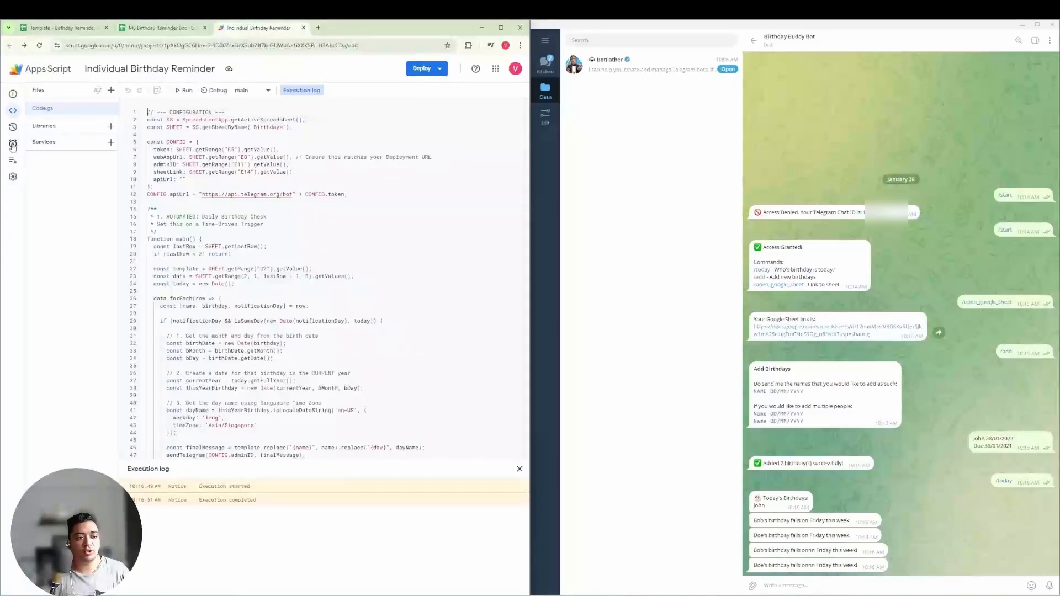
mouse_move(17, 143)
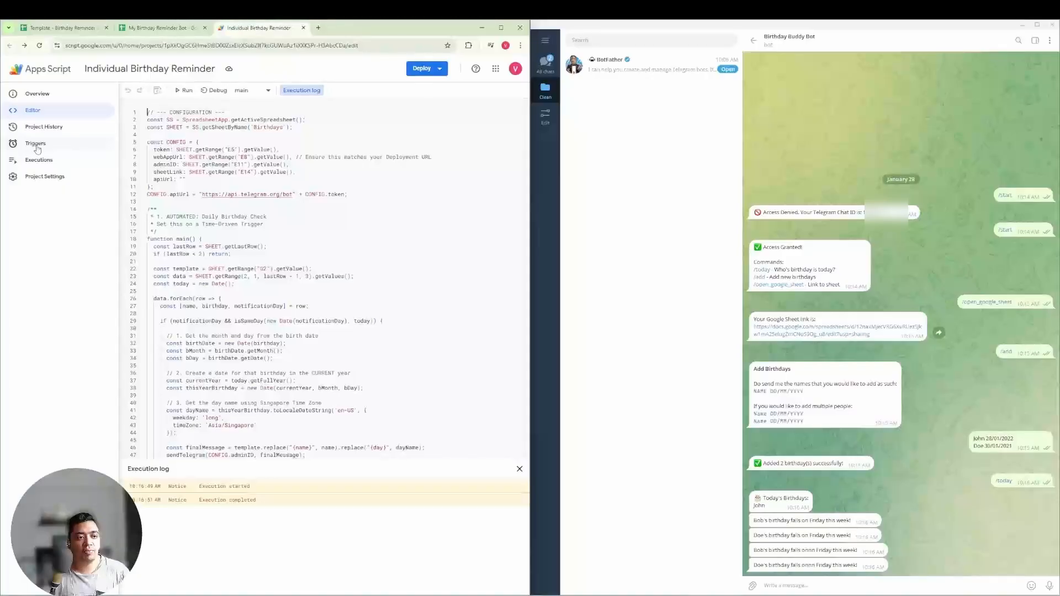
left_click(34, 144)
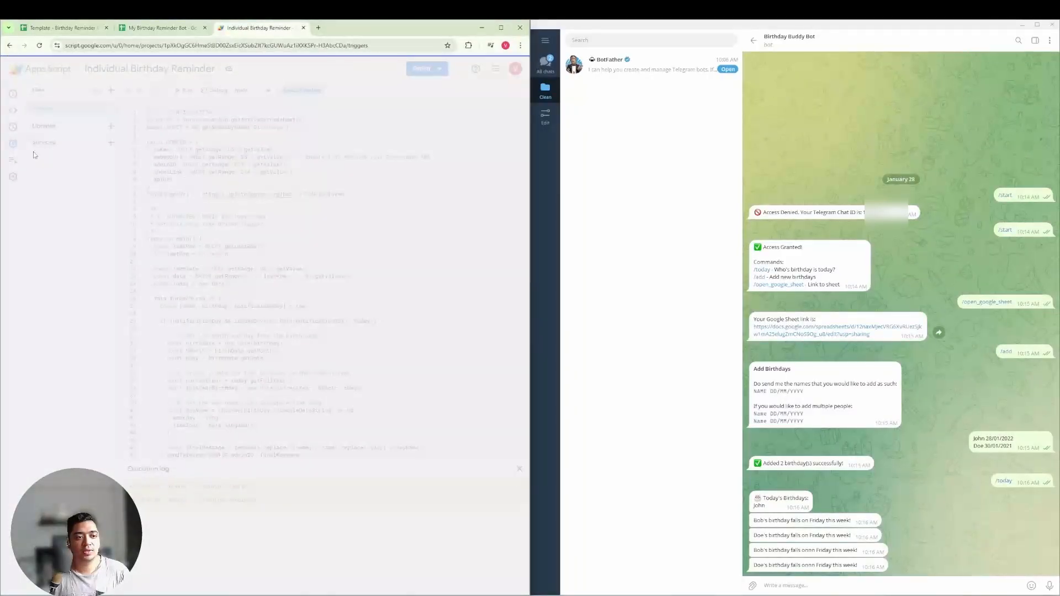
left_click(473, 584)
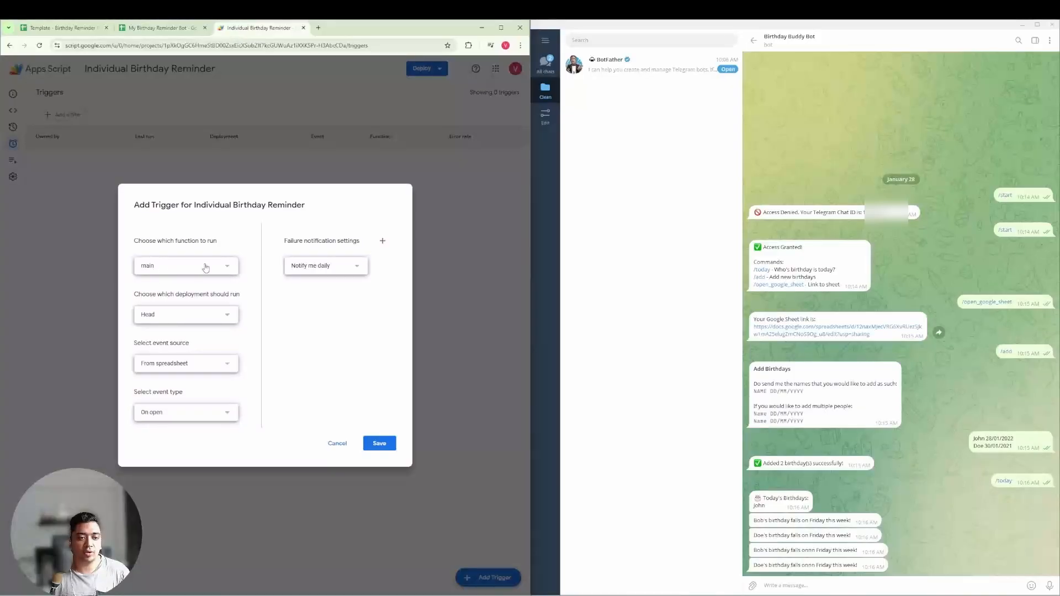
left_click(193, 364)
left_click(185, 381)
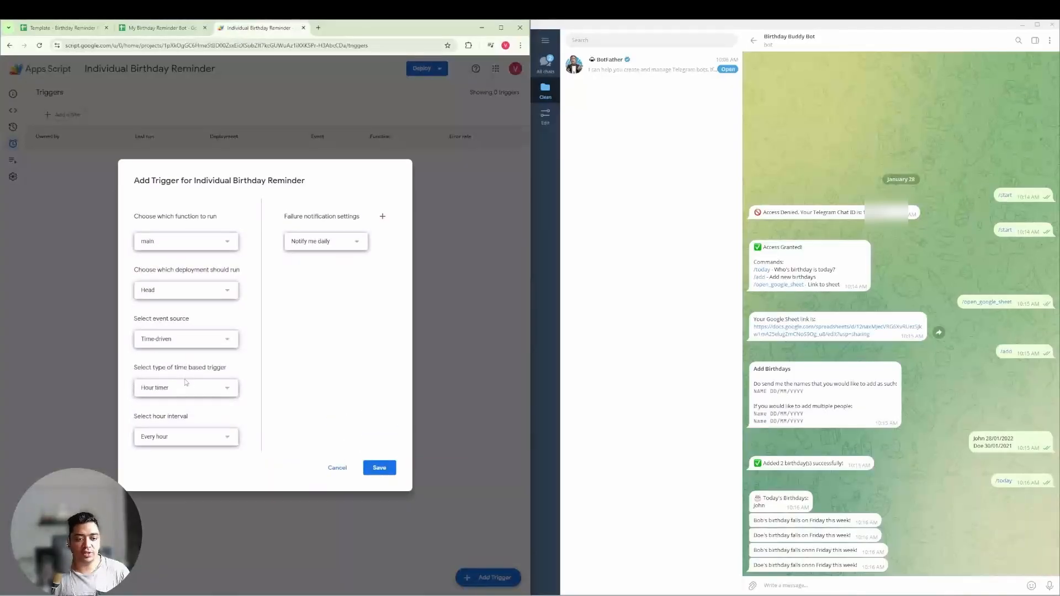
left_click(179, 390)
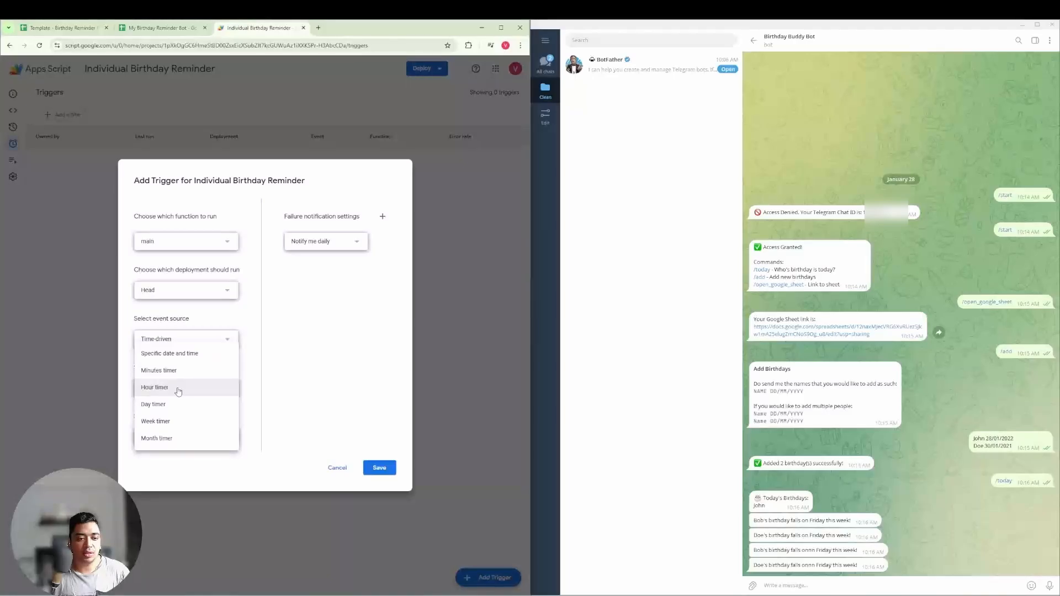
left_click(176, 405)
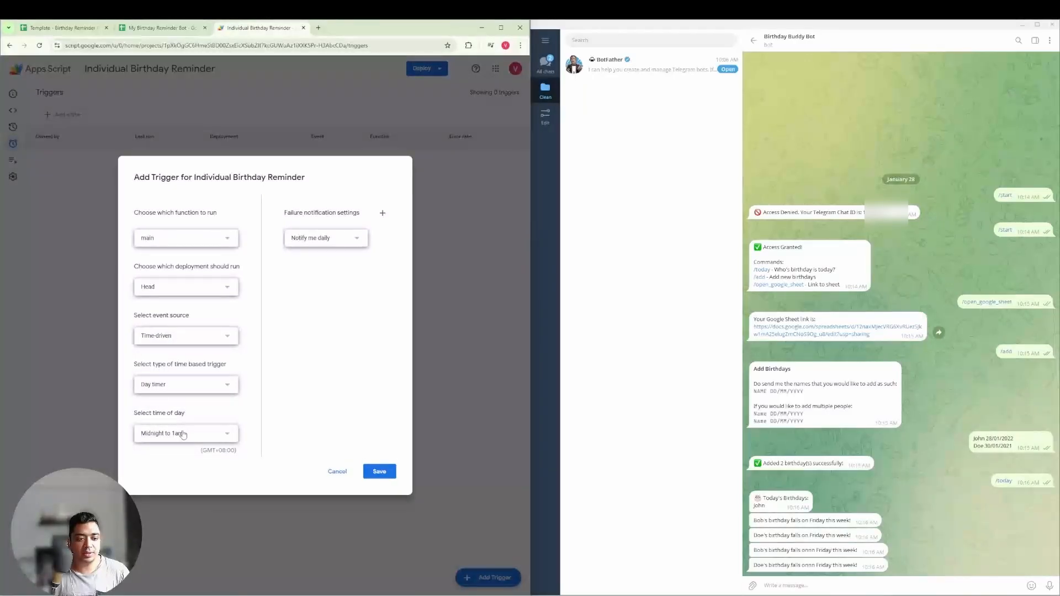
left_click(183, 435)
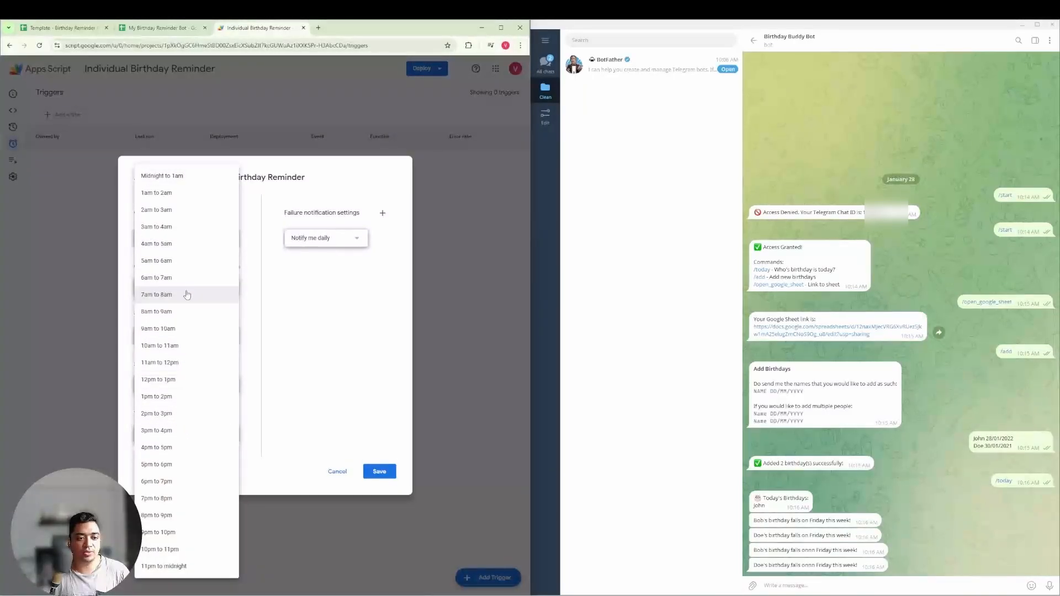
left_click(187, 295)
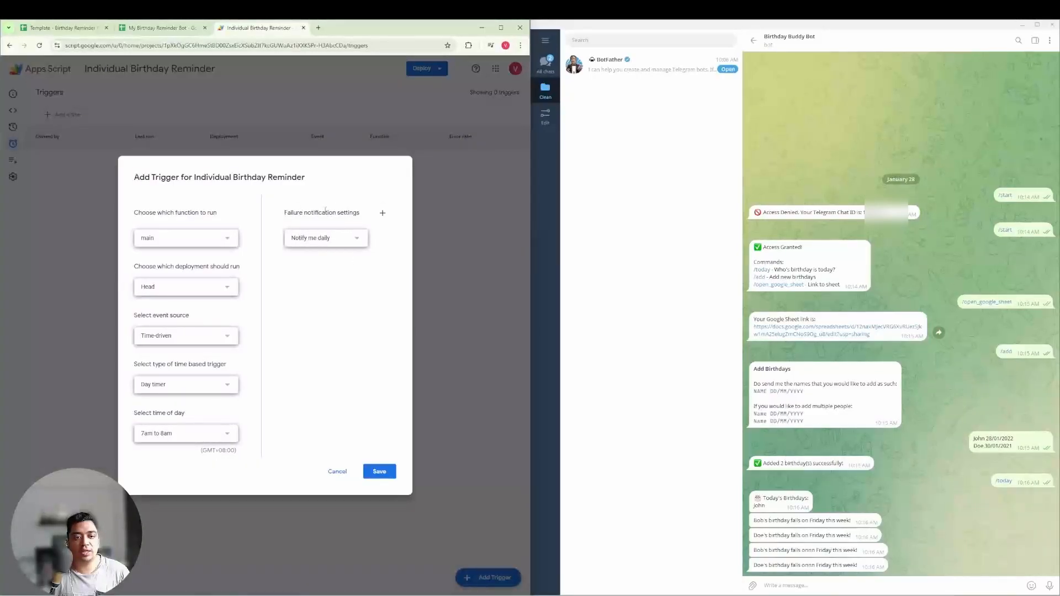
- Set the new trigger's failure notifications to weekly and save the trigger
left_click(311, 239)
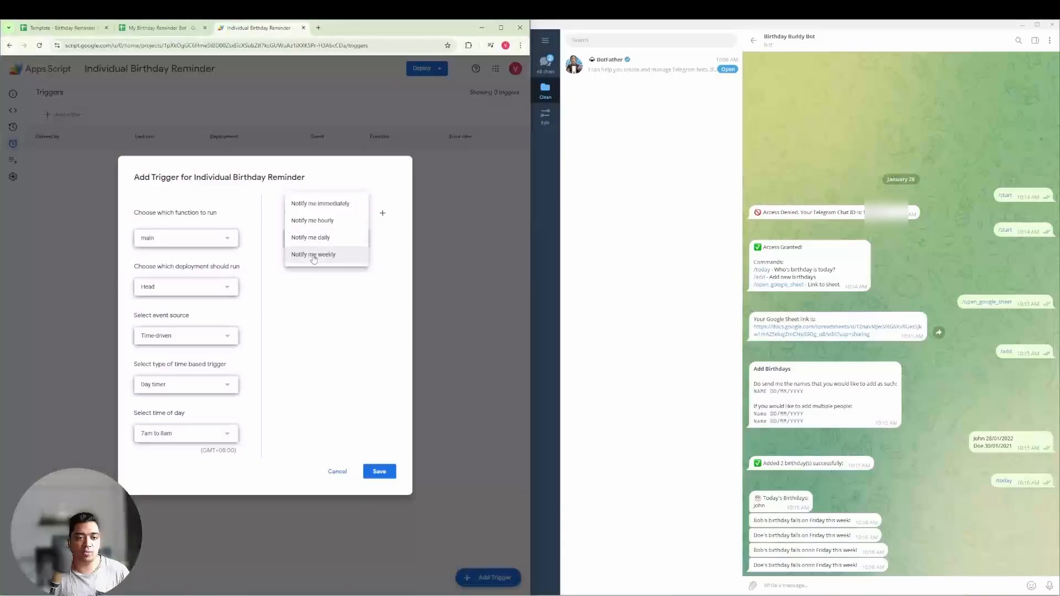
left_click(313, 256)
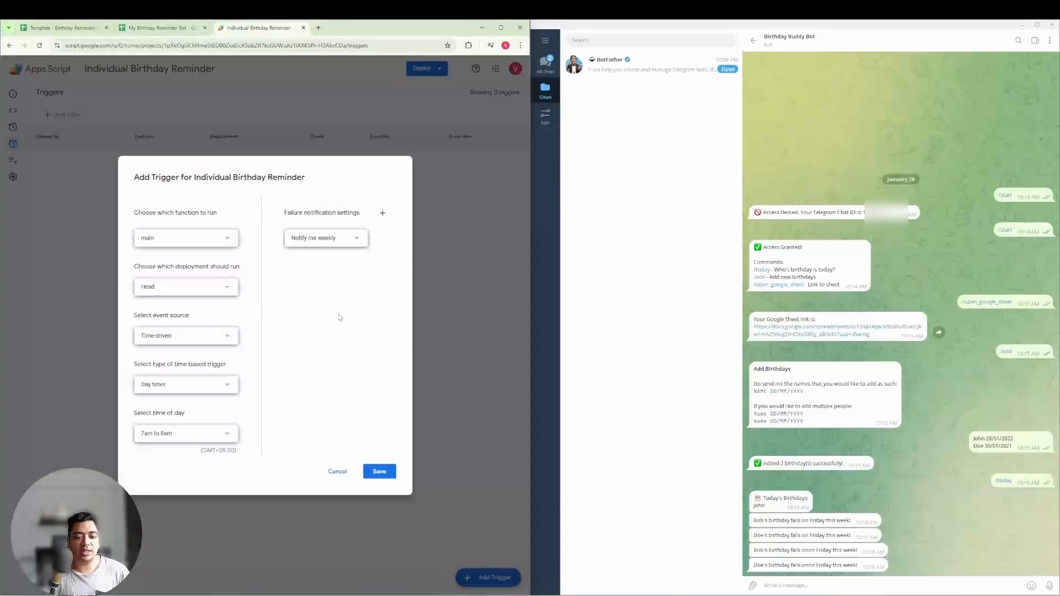
left_click(379, 474)
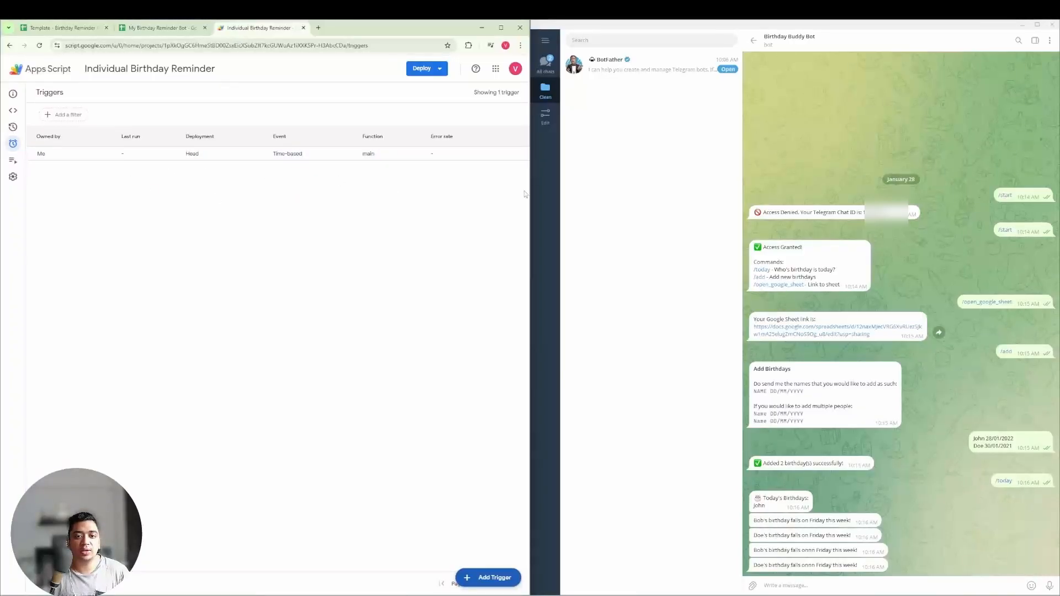
- Review the saved trigger's settings for the main function and return to the My Birthday Reminder Bot spreadsheet
left_click(493, 153)
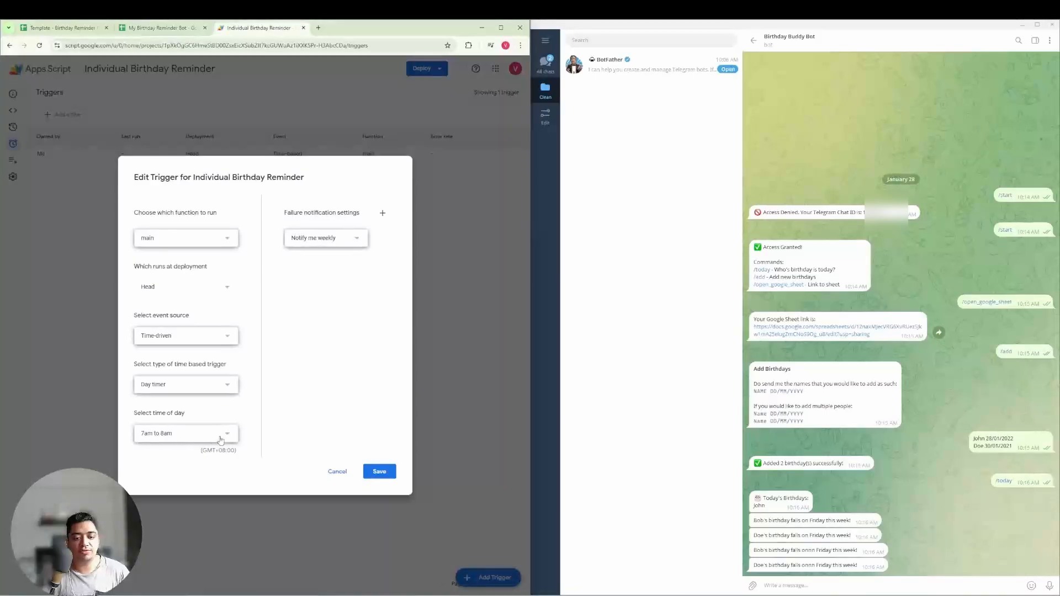
left_click(379, 471)
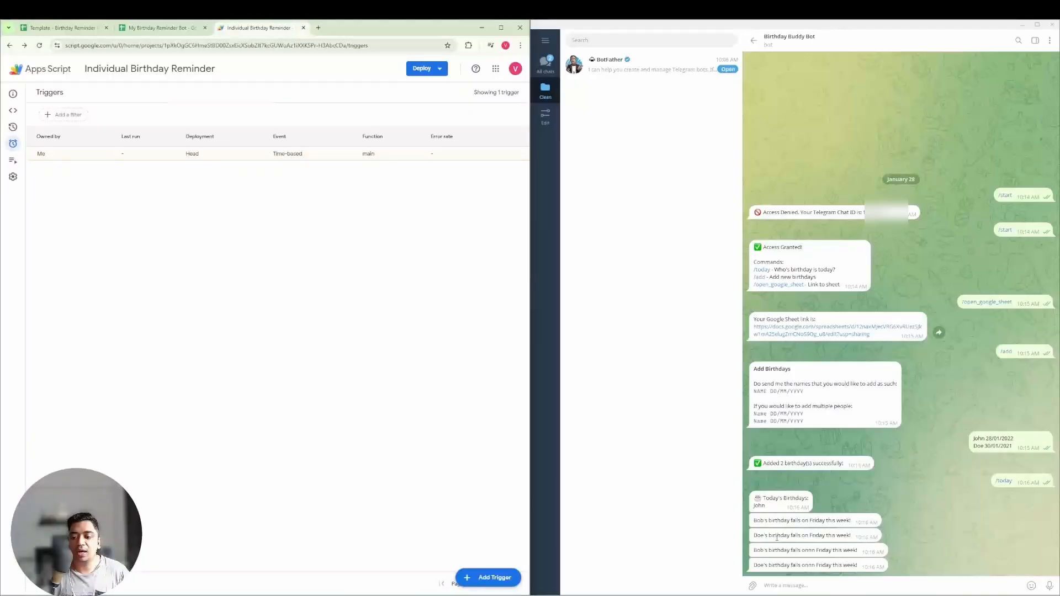
left_click(755, 525)
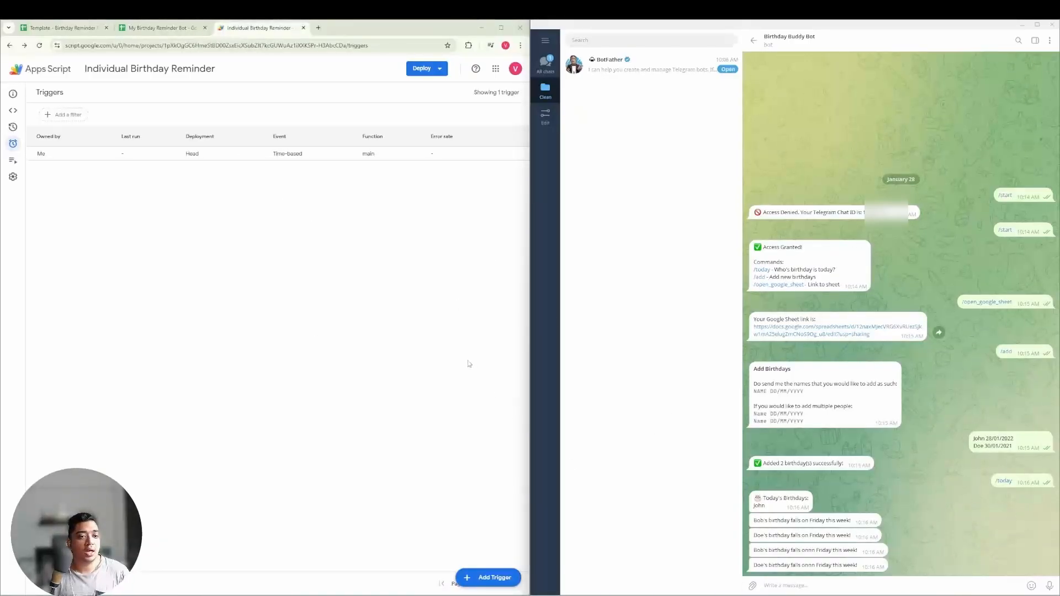
left_click(141, 27)
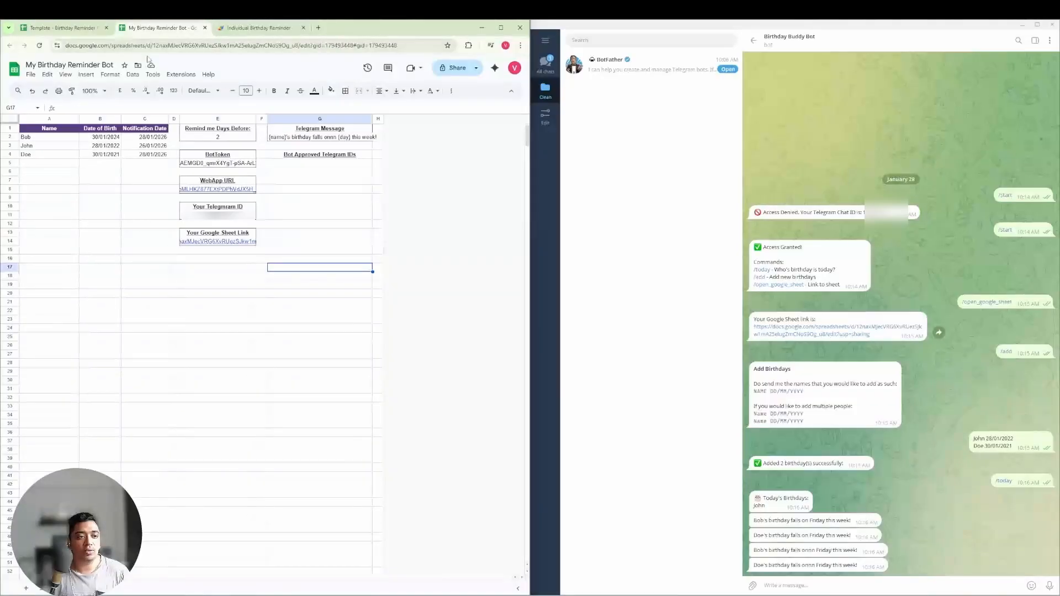